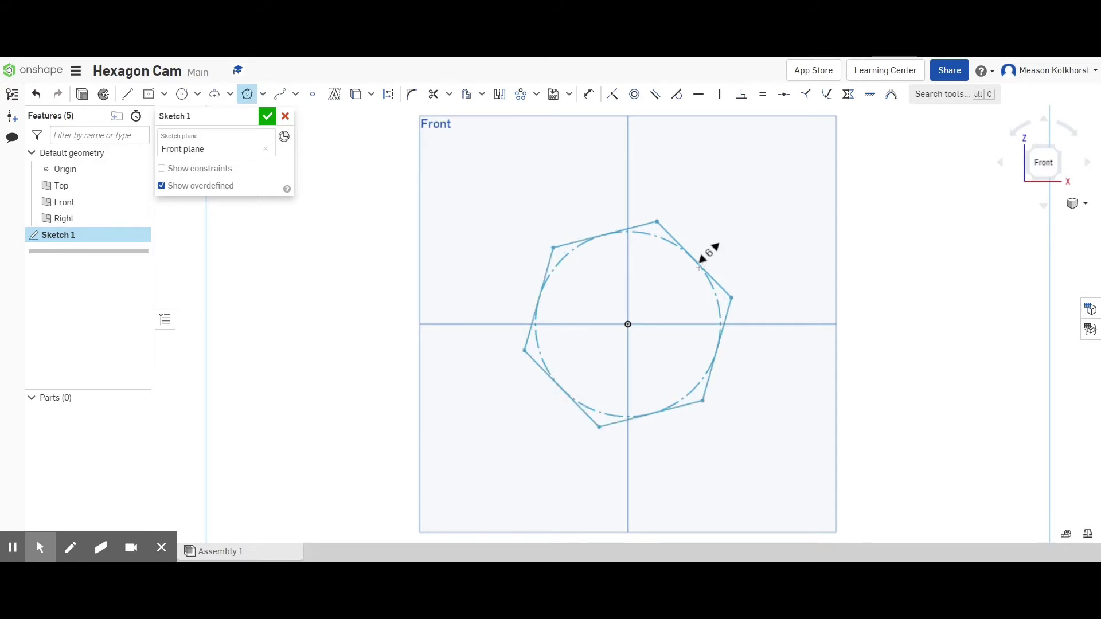
Step: Finish the six-sided polygon centred on the origin with a 1.5 in inscribed-circle diameter, and make its upper side horizontal
click(699, 267)
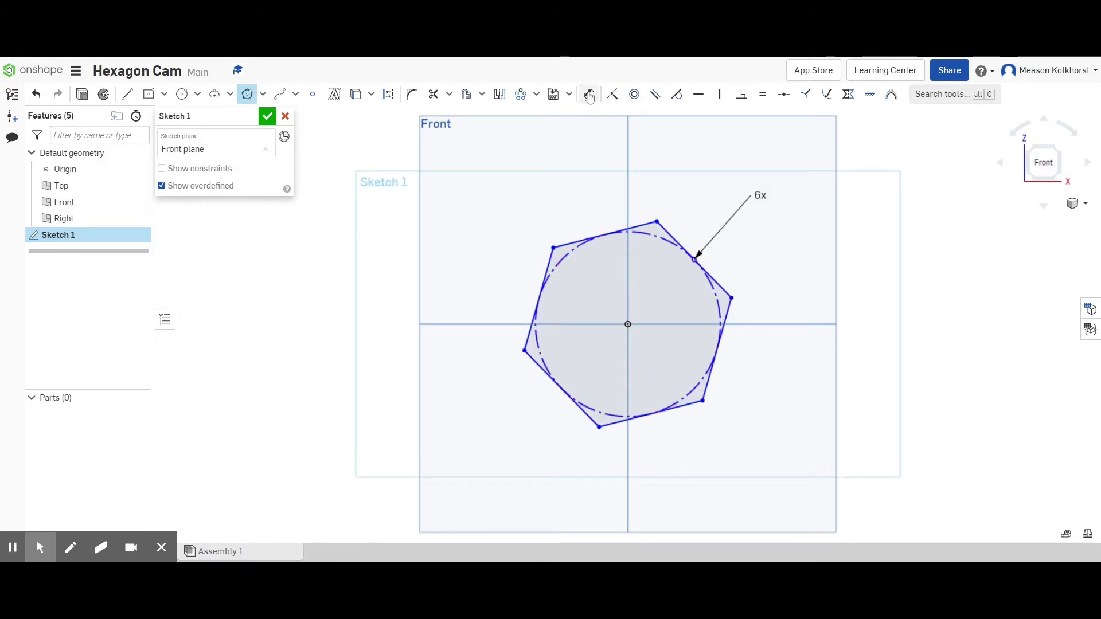
click(589, 96)
click(654, 237)
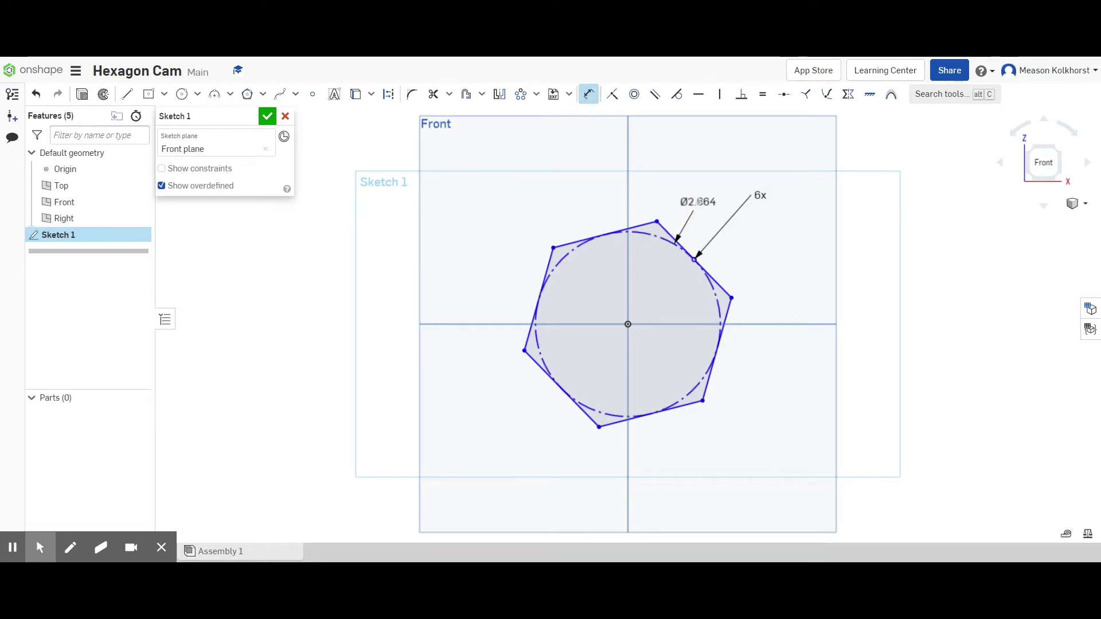
click(699, 202)
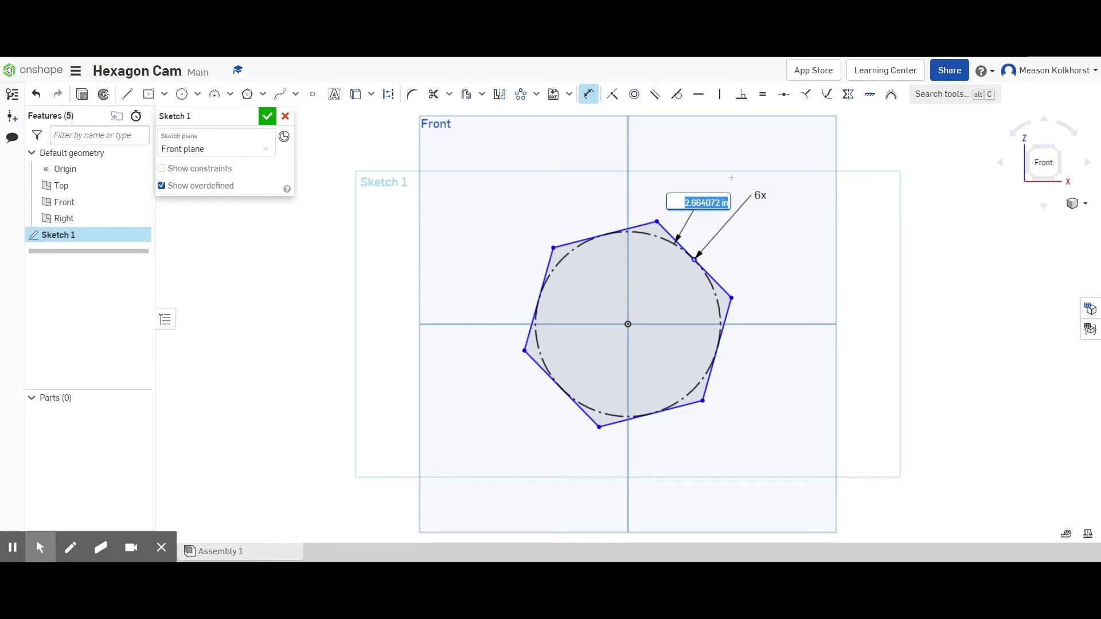
text(1.5)
key(Return)
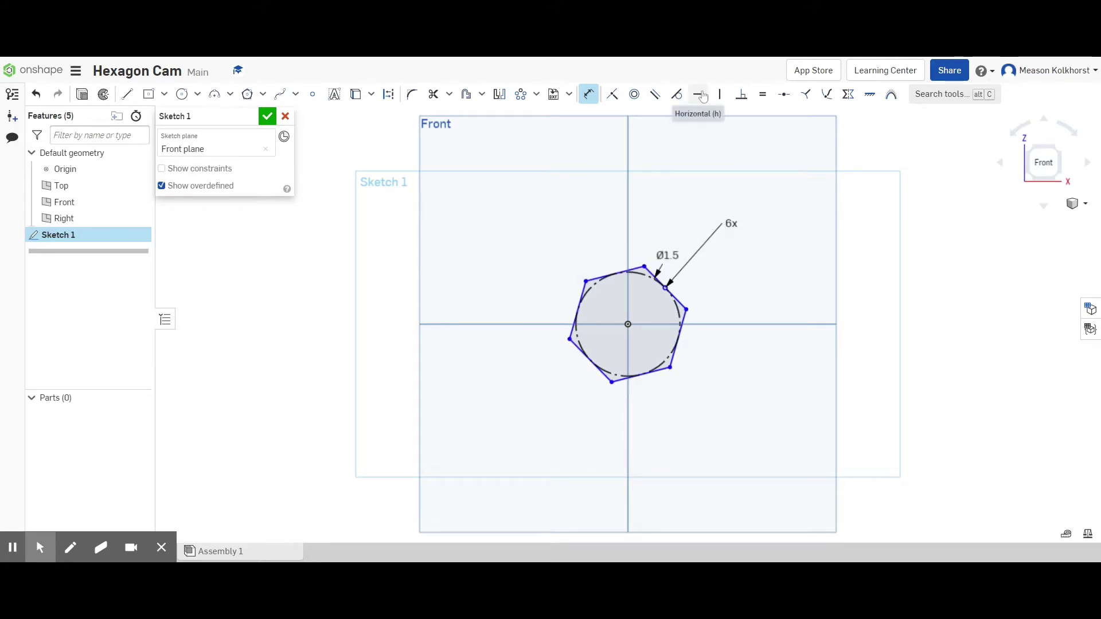
click(703, 95)
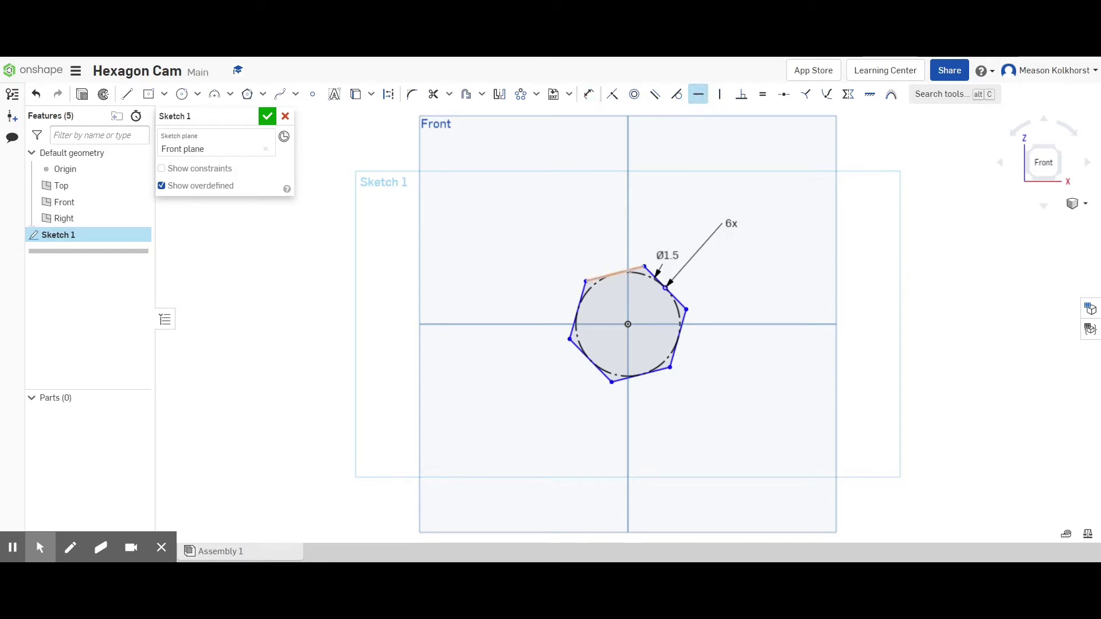
click(631, 269)
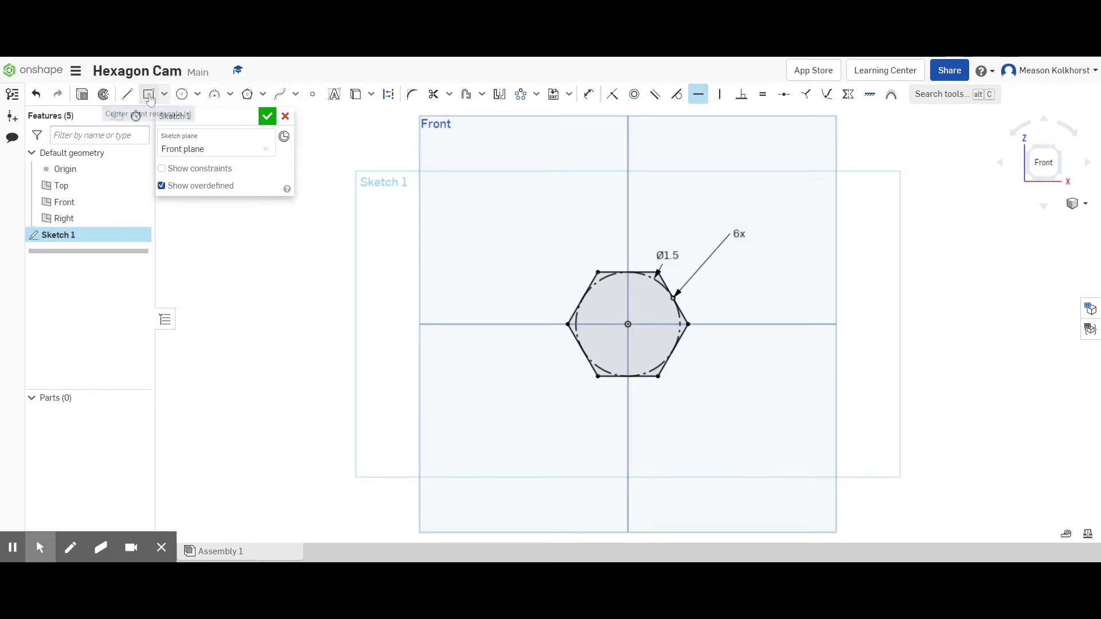
Step: Sketch a 0.25 by 0.25 in center point rectangle on the origin inside the hexagon and finish the sketch
click(165, 94)
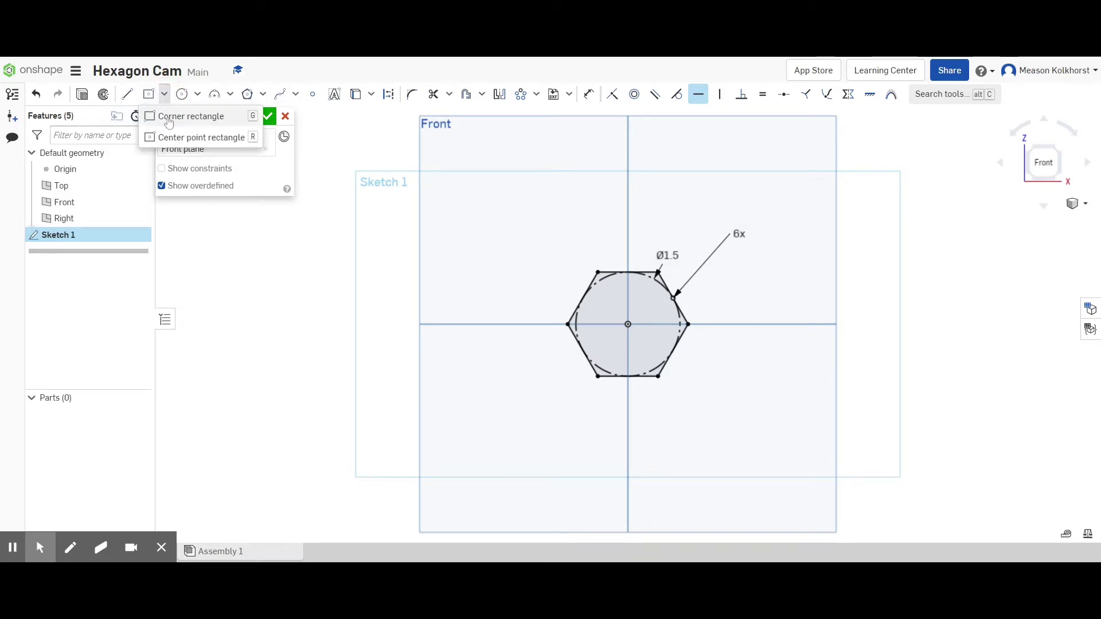
click(173, 137)
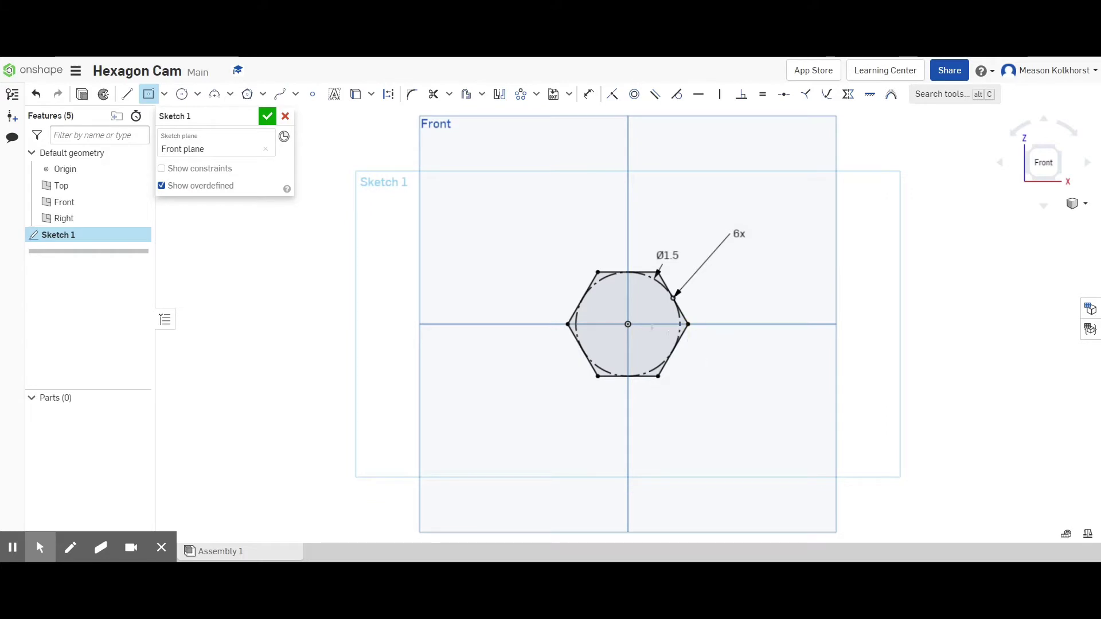
click(628, 324)
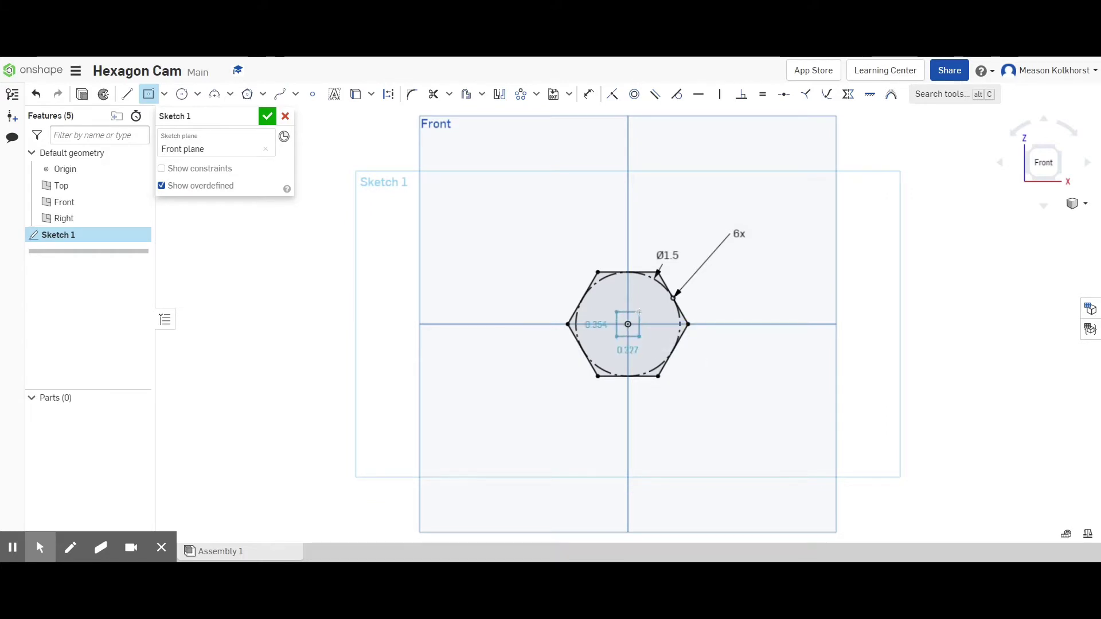
text(0.25)
key(Tab)
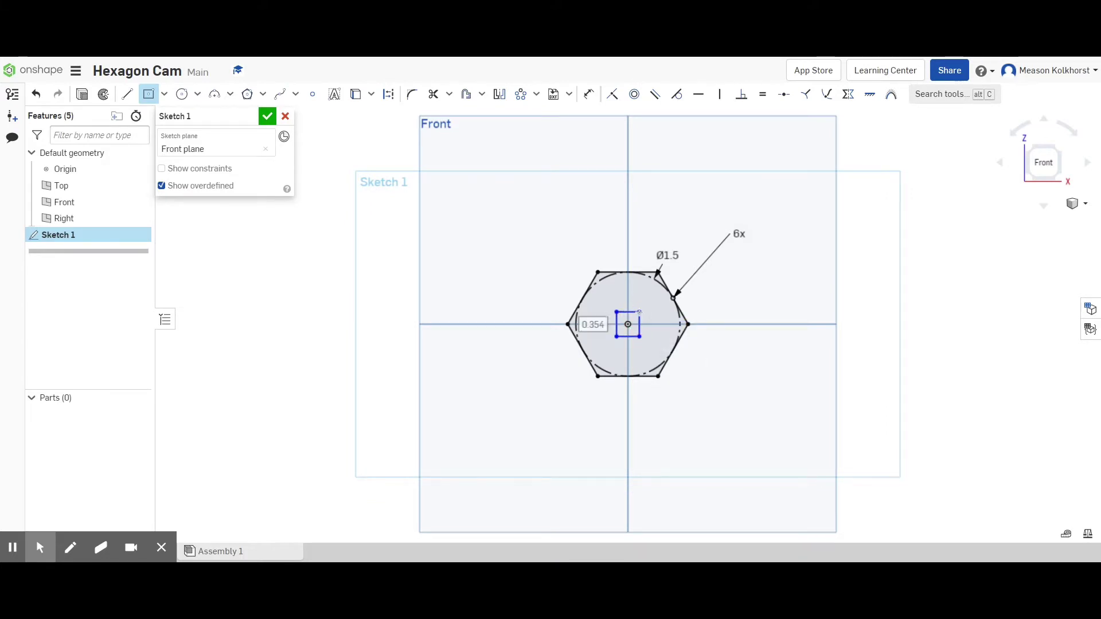
key(BackSpace)
text(.25)
key(Return)
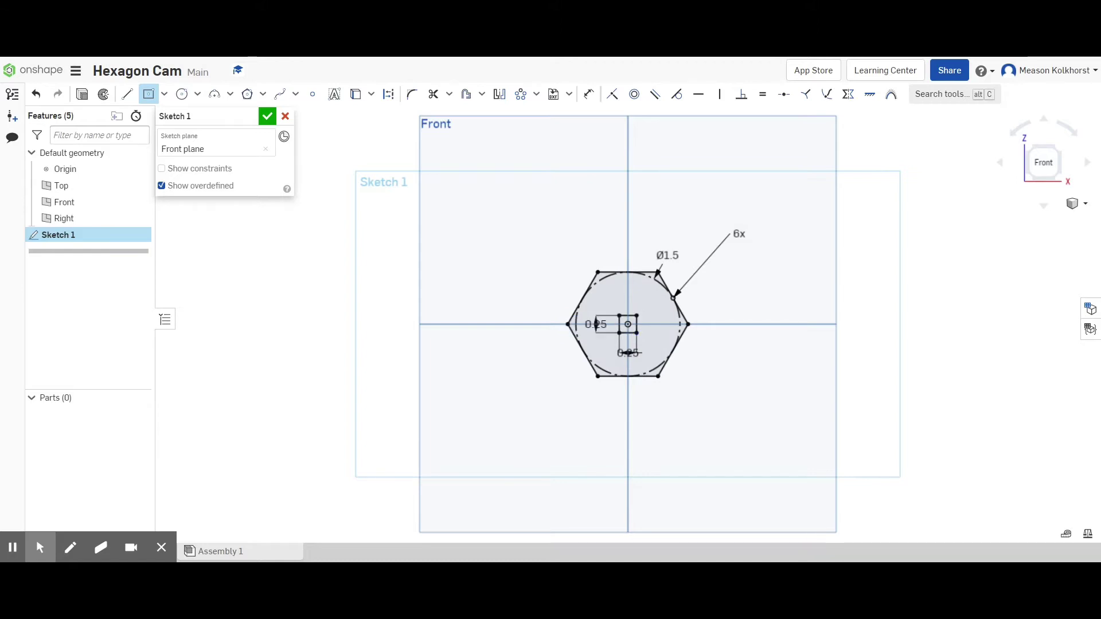
scroll(652, 318, up, 3)
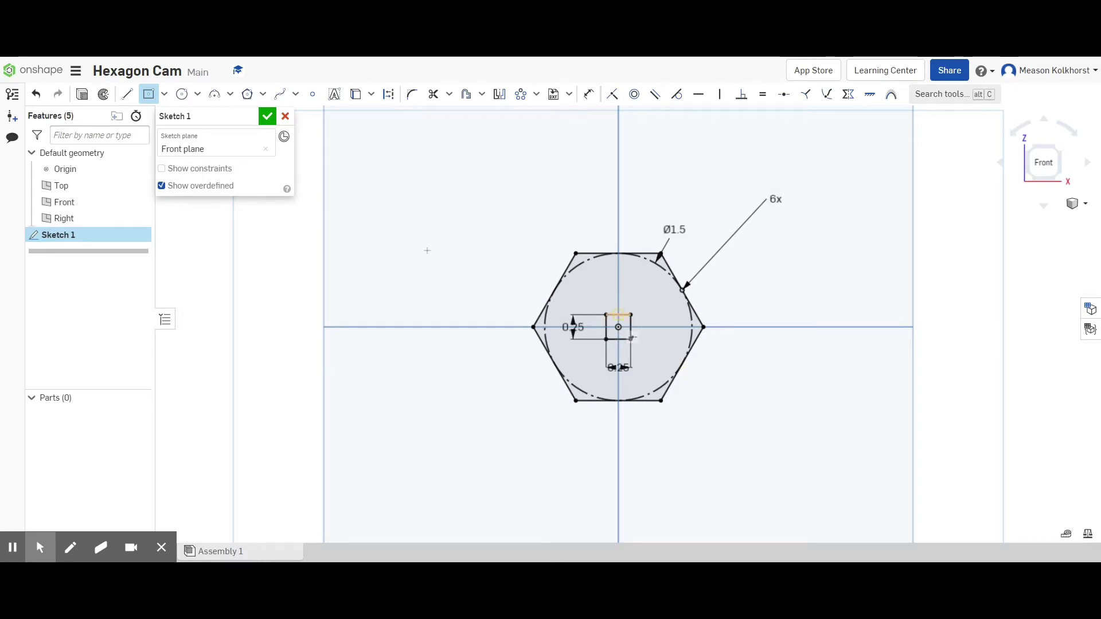
click(266, 117)
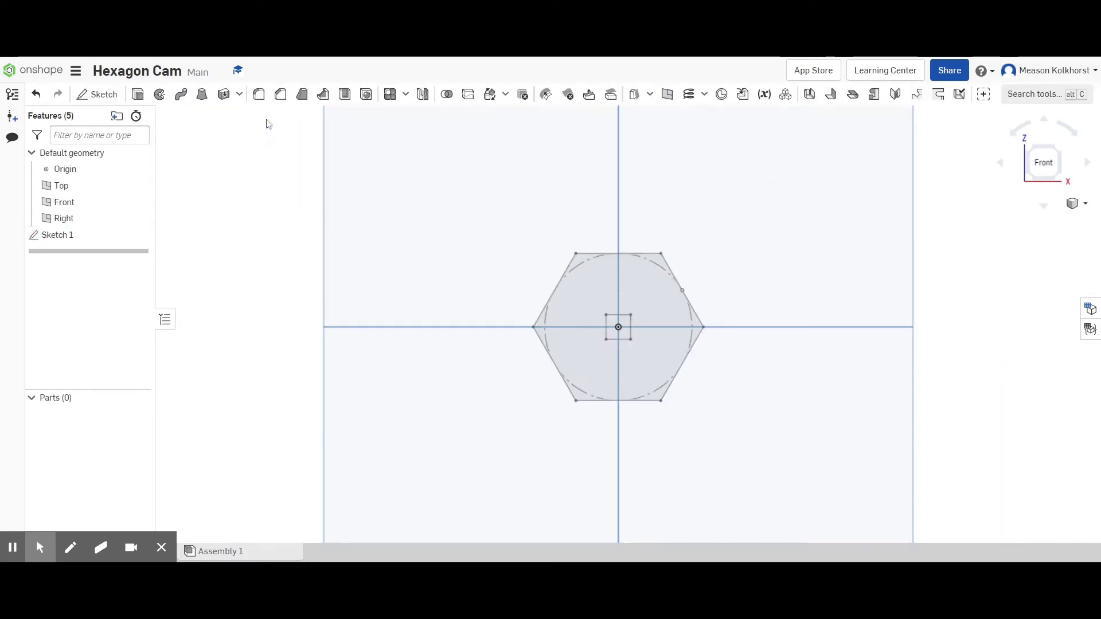
Step: Extrude the hexagon region around the square hole as a new solid with a blind depth of 0.25 in
click(137, 94)
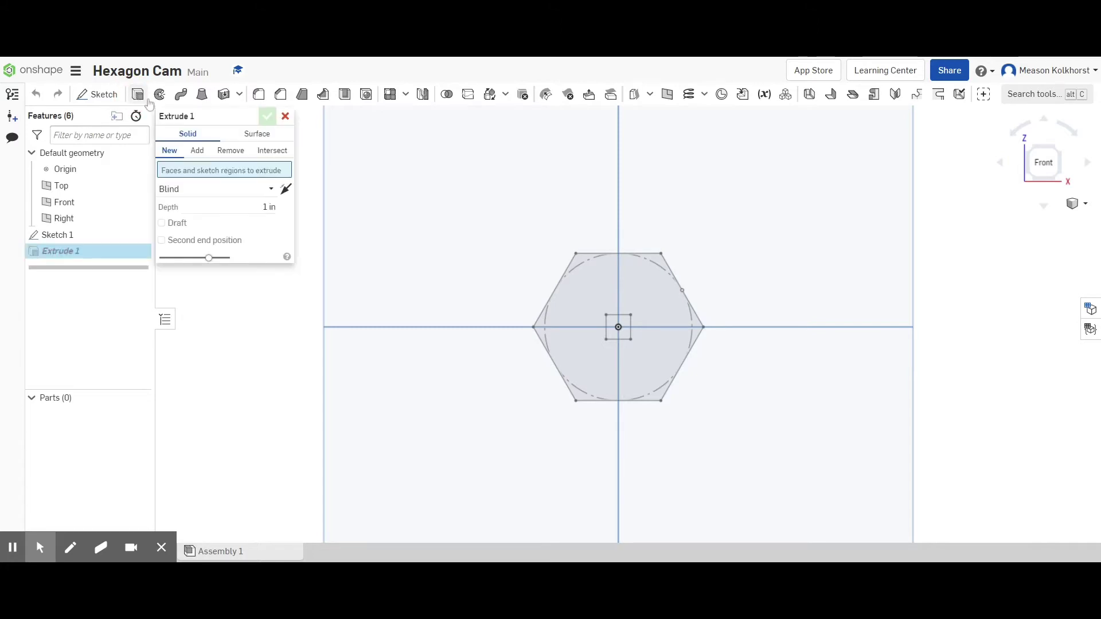
click(562, 319)
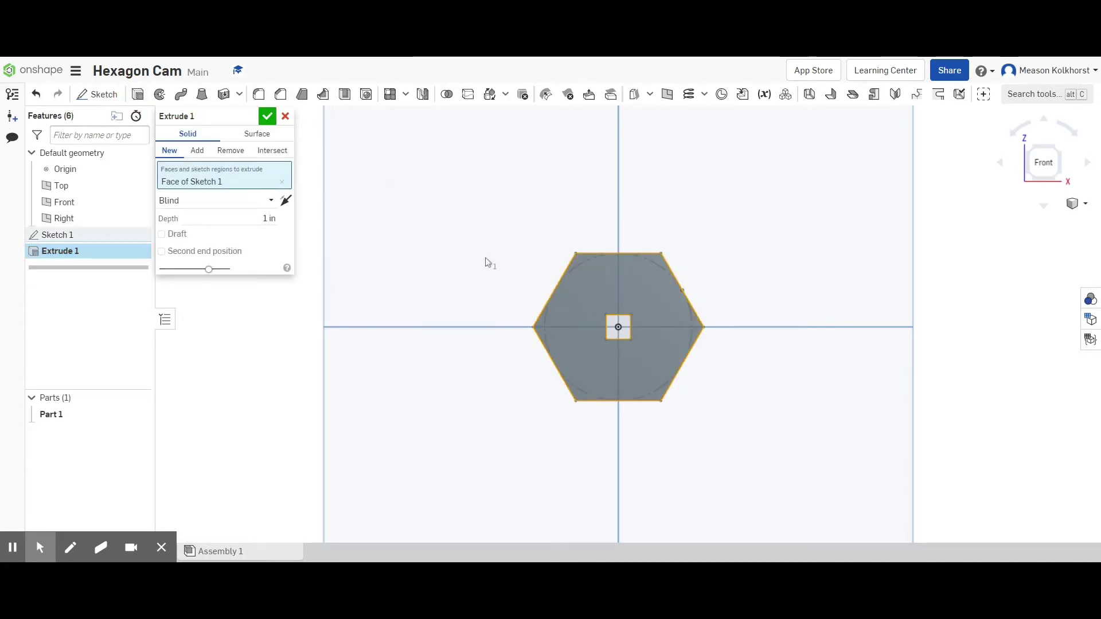
click(1079, 205)
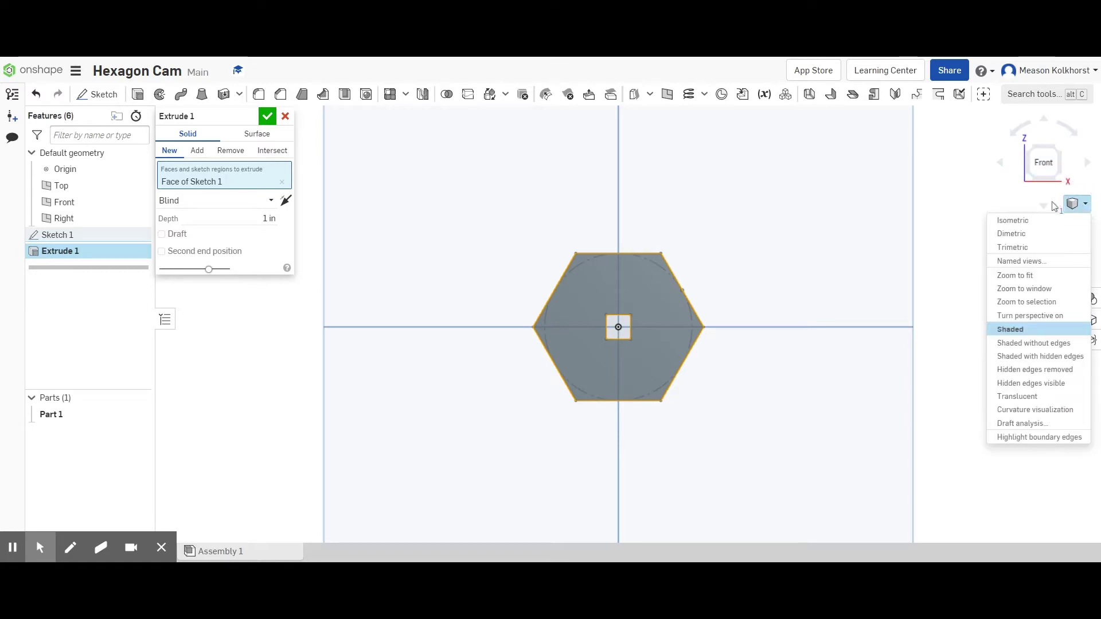
click(1012, 221)
scroll(617, 337, up, 5)
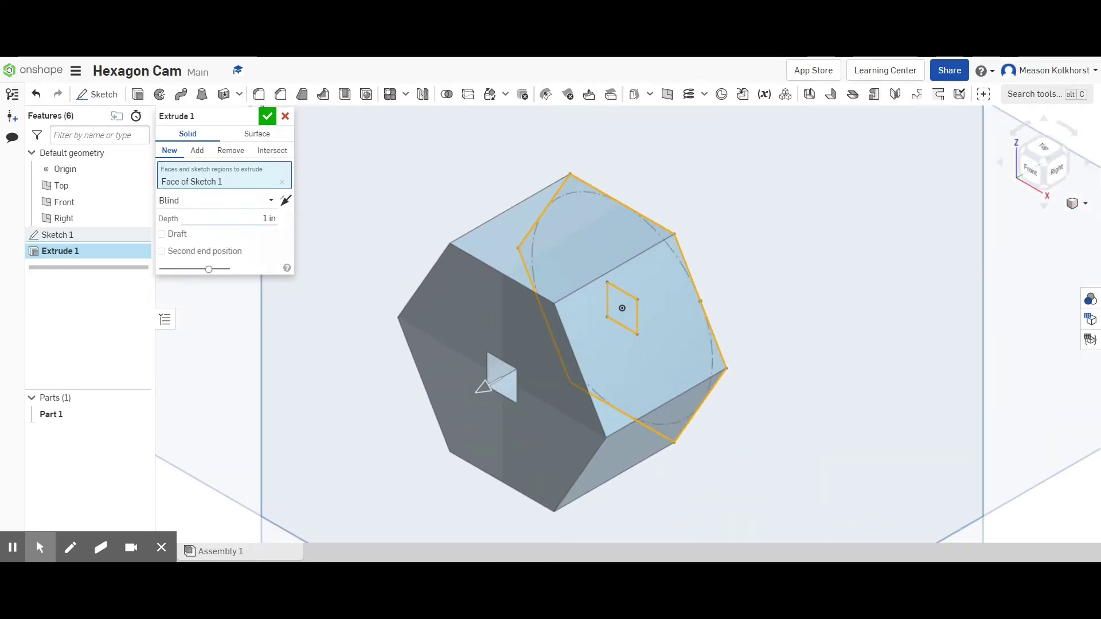
click(269, 219)
text(.25)
key(Return)
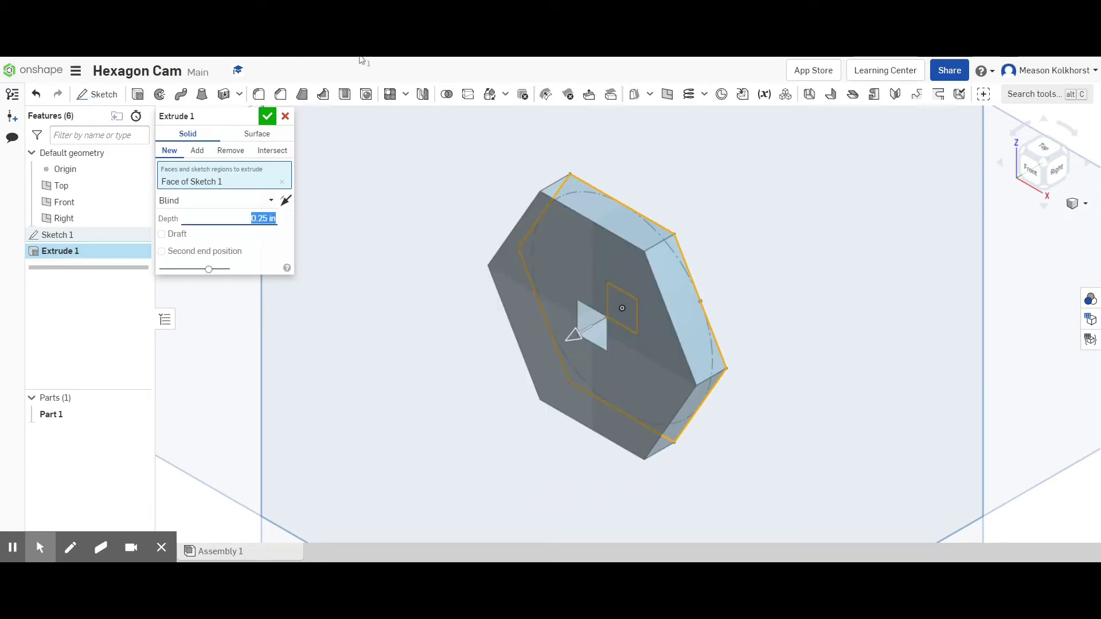
click(268, 117)
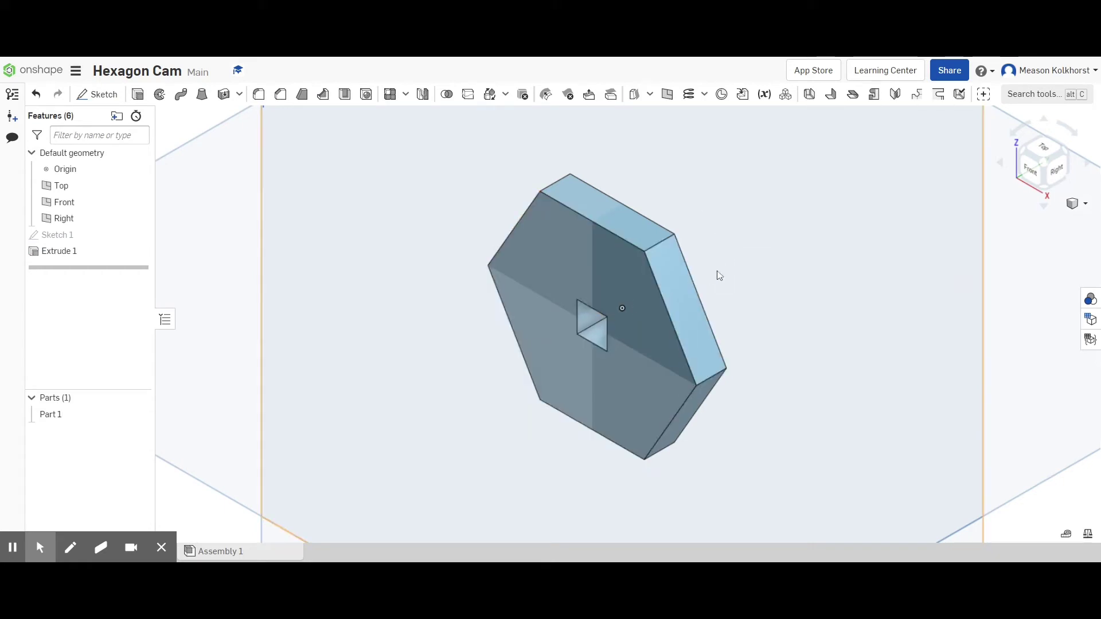
Step: Fillet the six outer corner edges of the hexagonal plate with a 0.25 in radius
mouse_move(724, 277)
right_down()
mouse_move(732, 261)
mouse_move(737, 269)
right_up()
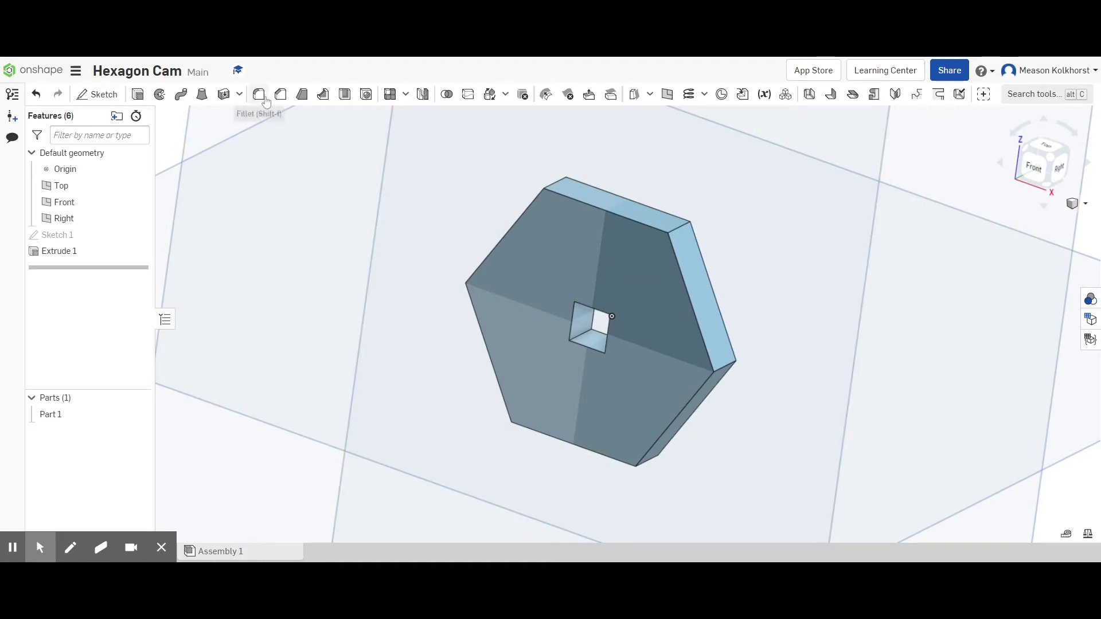
click(260, 95)
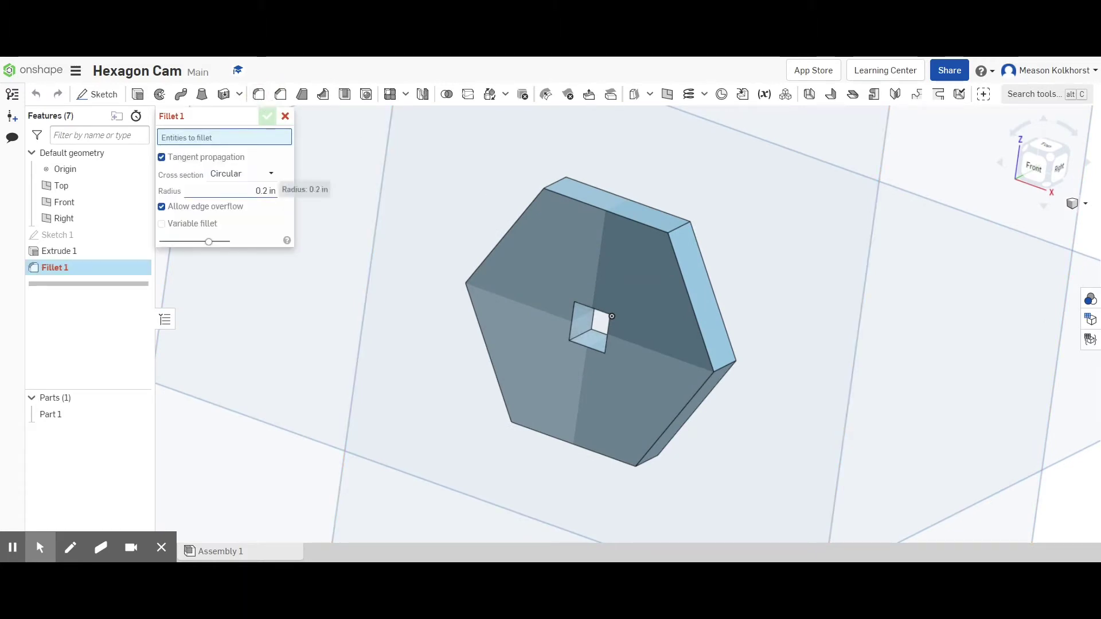
click(265, 191)
text(25)
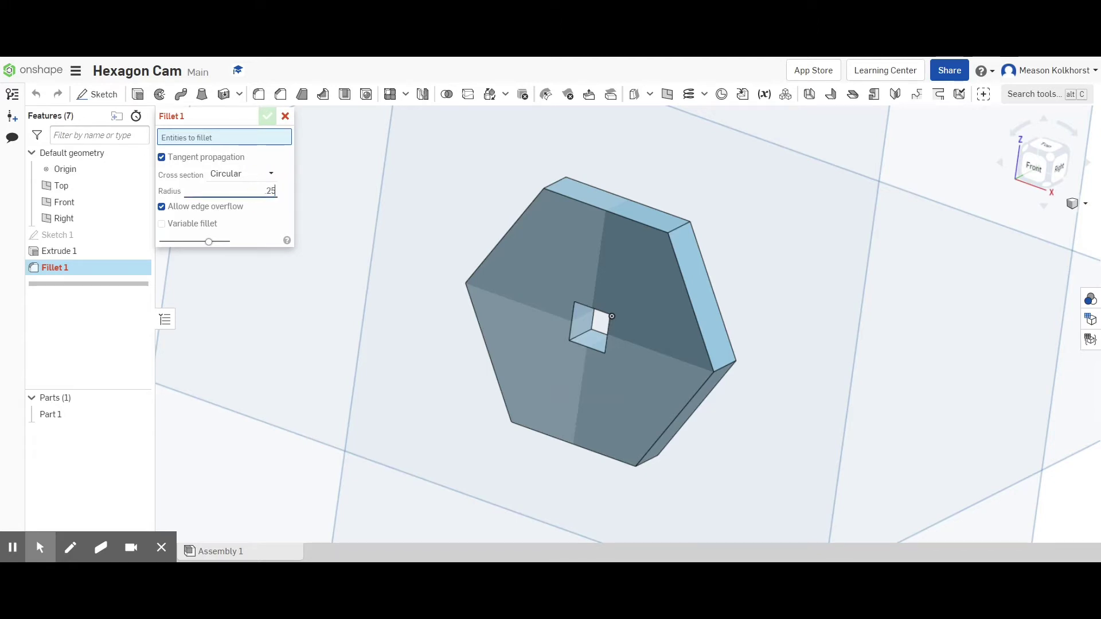
key(Return)
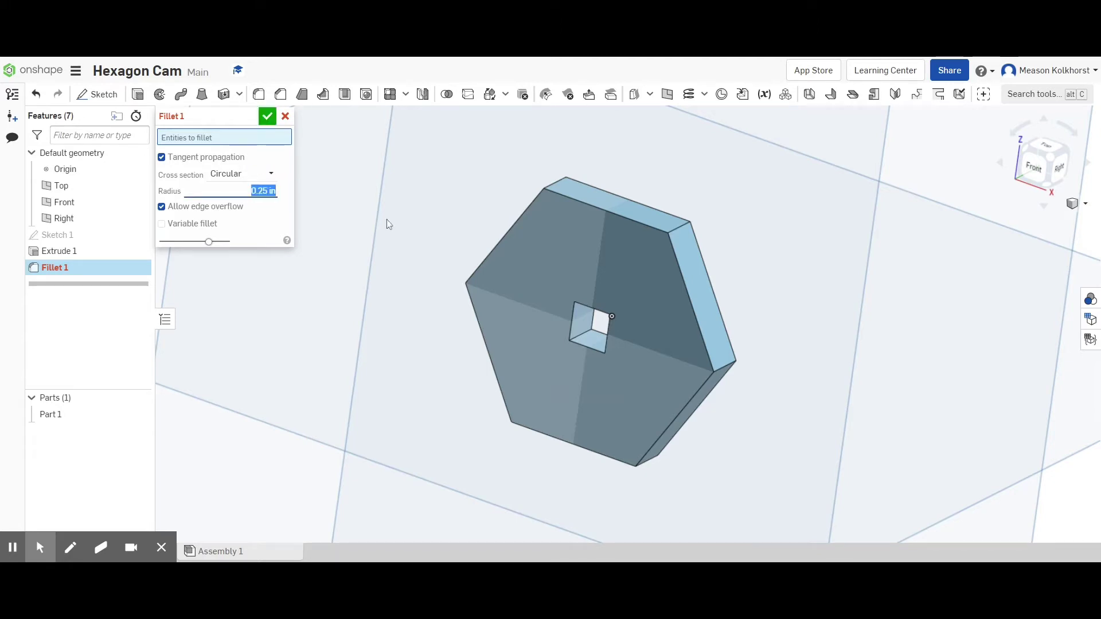
click(680, 228)
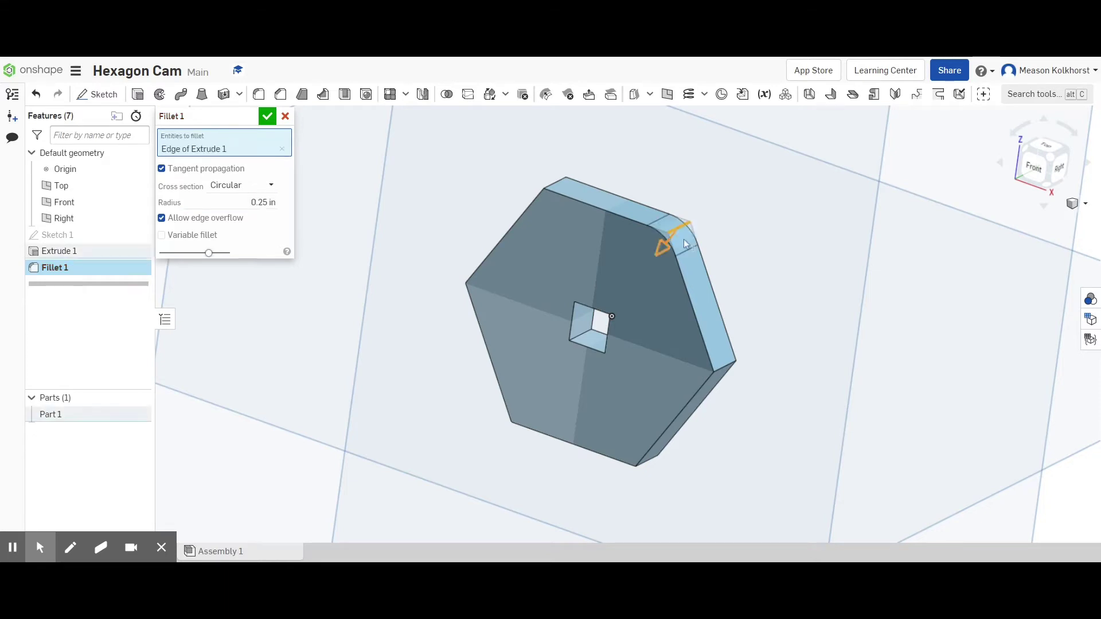
click(722, 366)
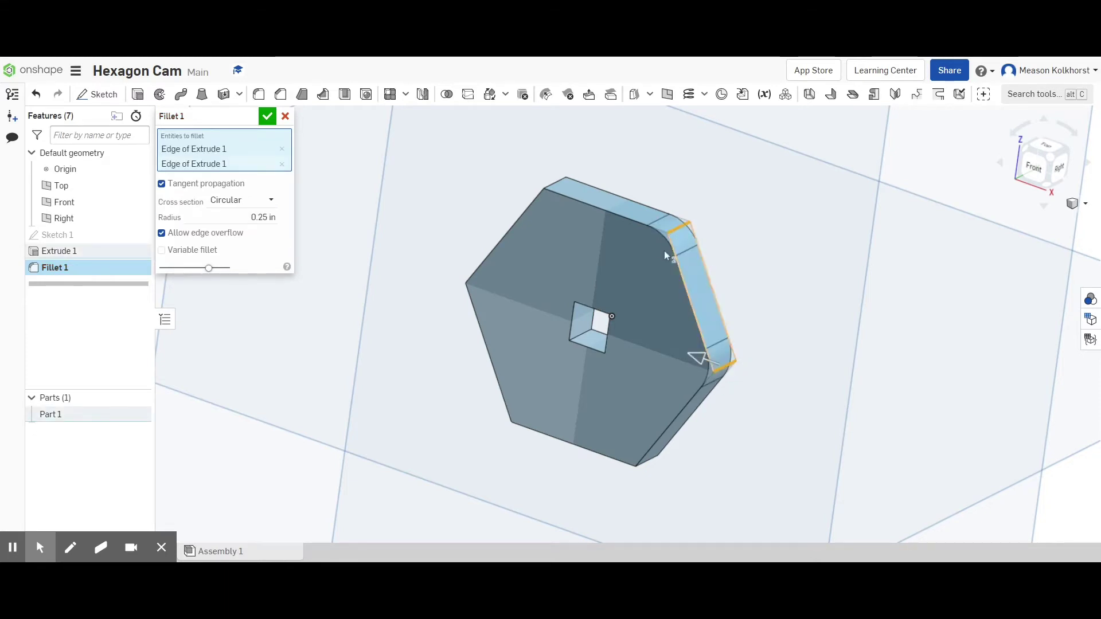
click(554, 182)
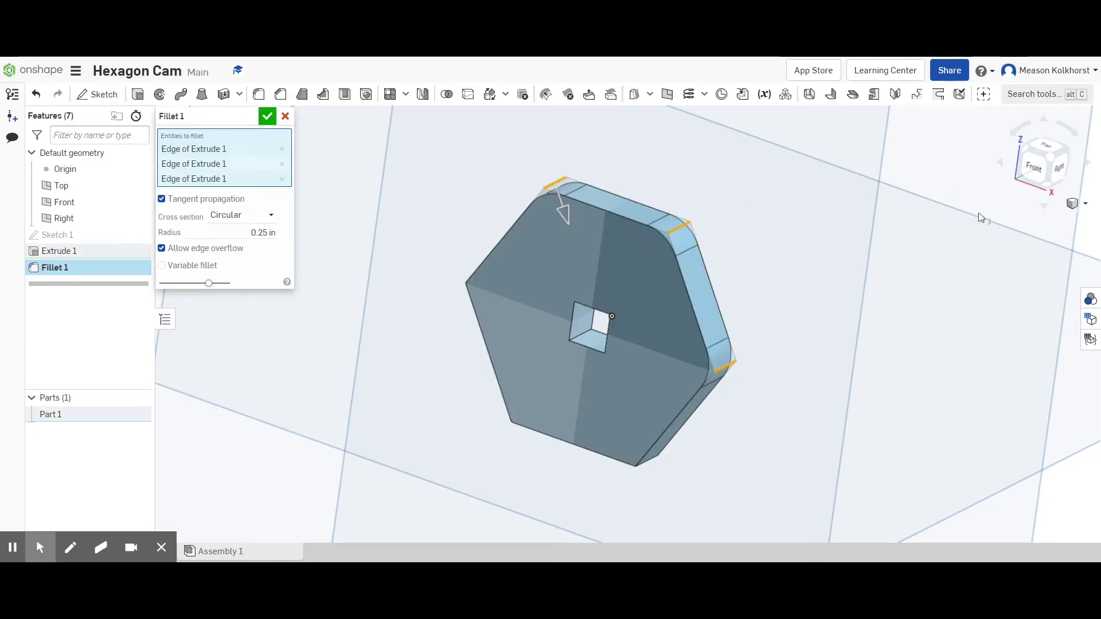
click(1053, 191)
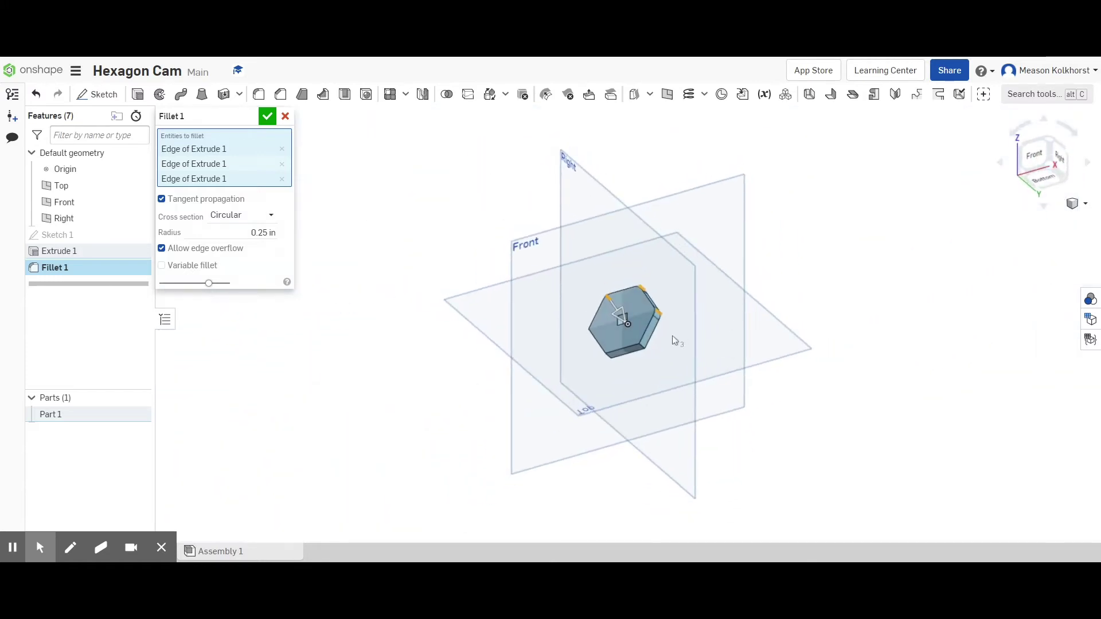
click(644, 350)
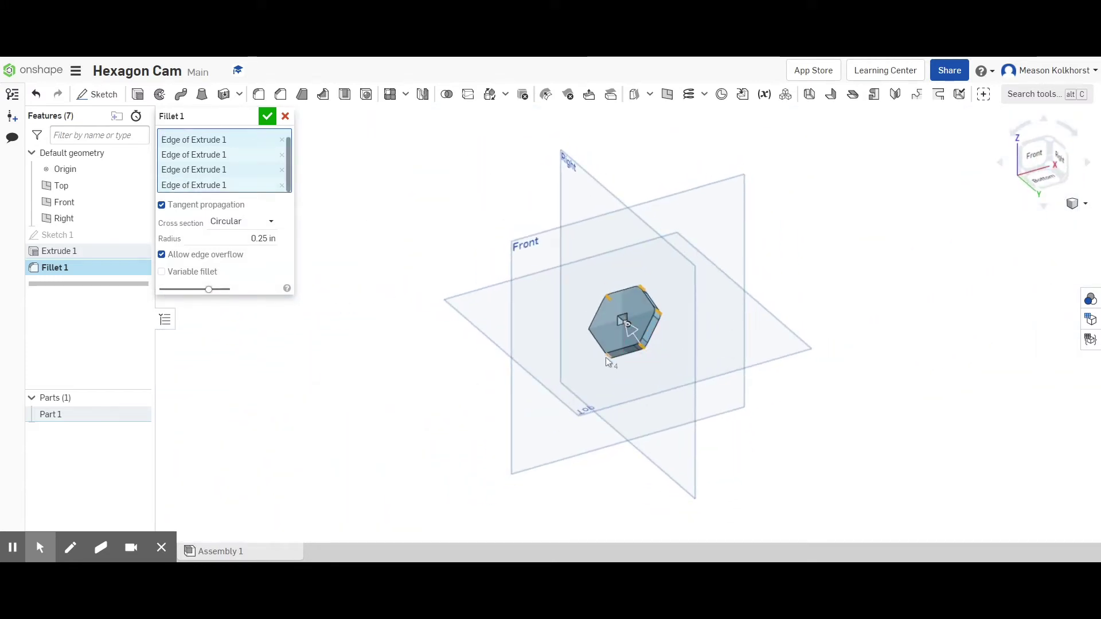
drag(1025, 175, 578, 300)
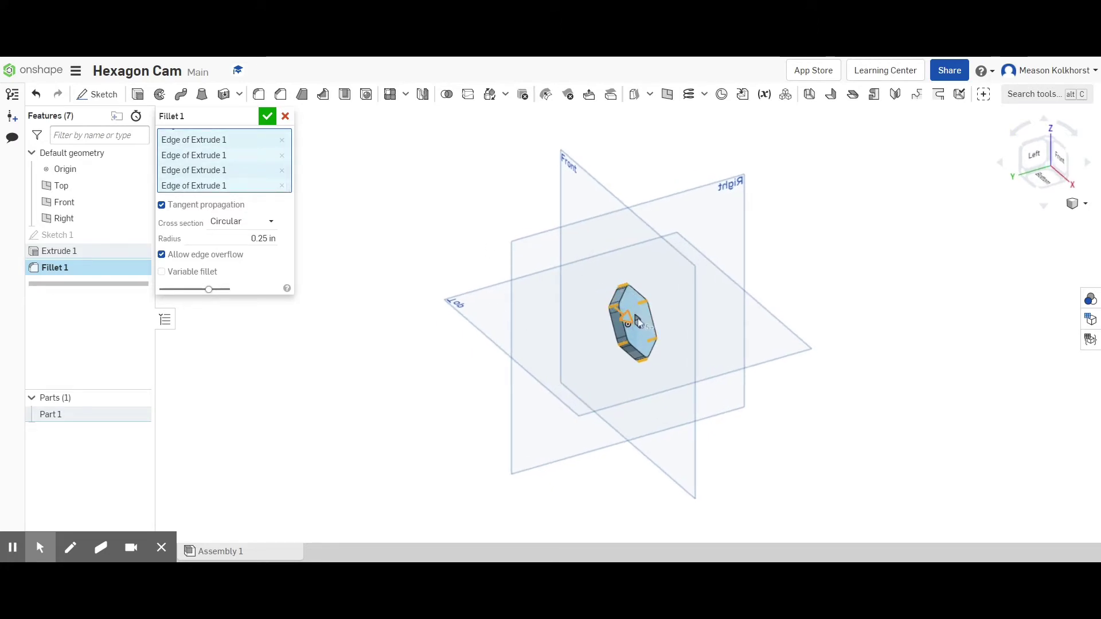
scroll(640, 321, up, 5)
scroll(631, 321, down, 1)
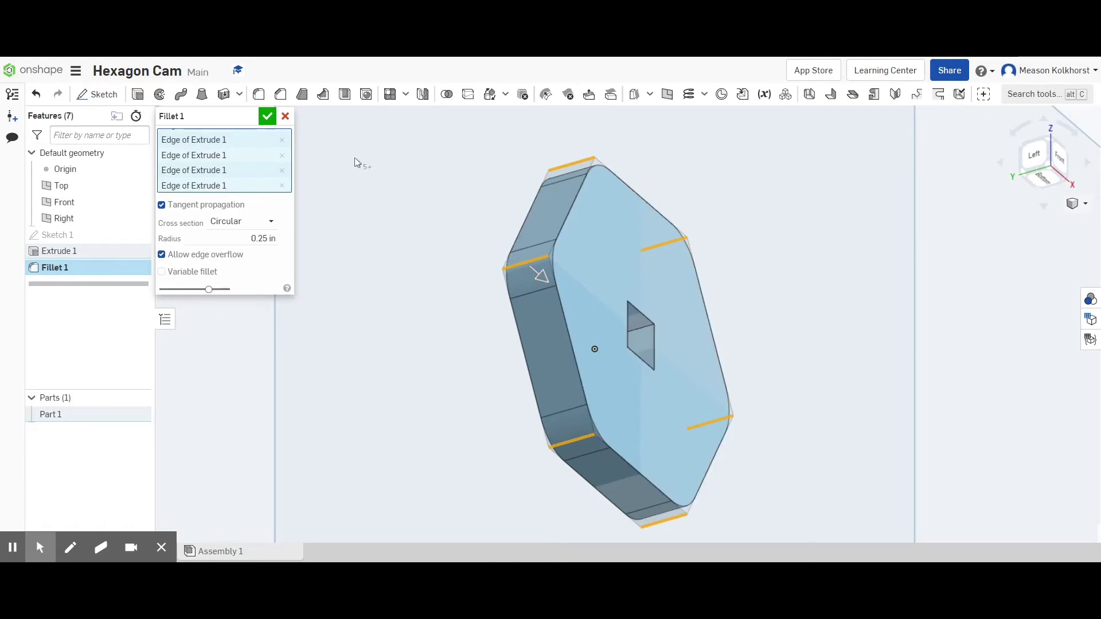
click(268, 117)
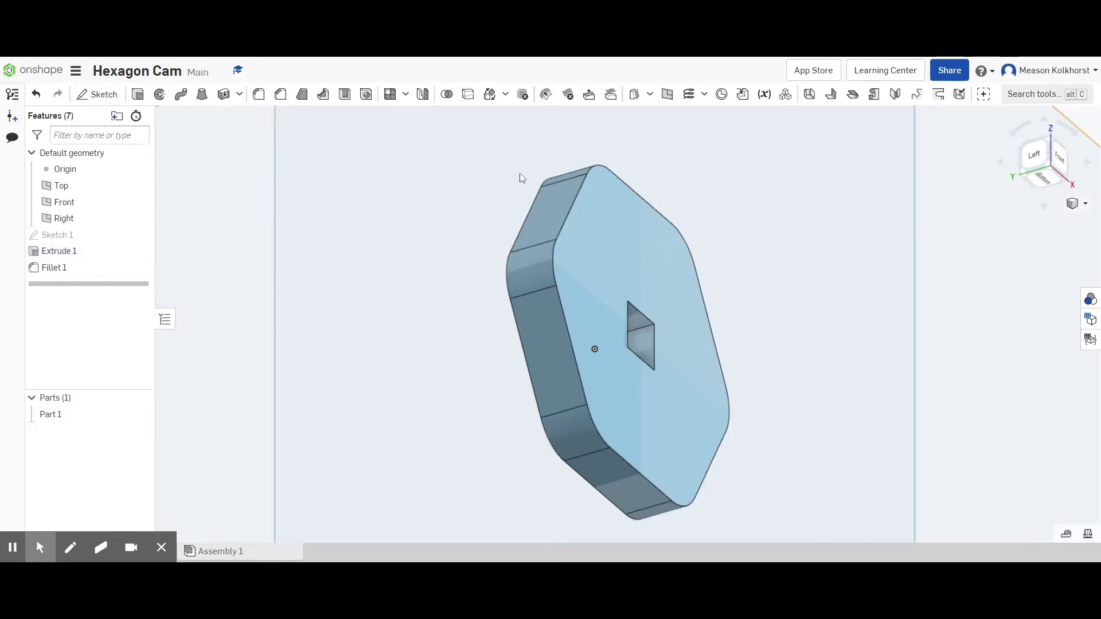
Step: Reopen Sketch 1, which holds the hexagon and the square hole, for editing
right_drag(713, 263, 656, 271)
key(n)
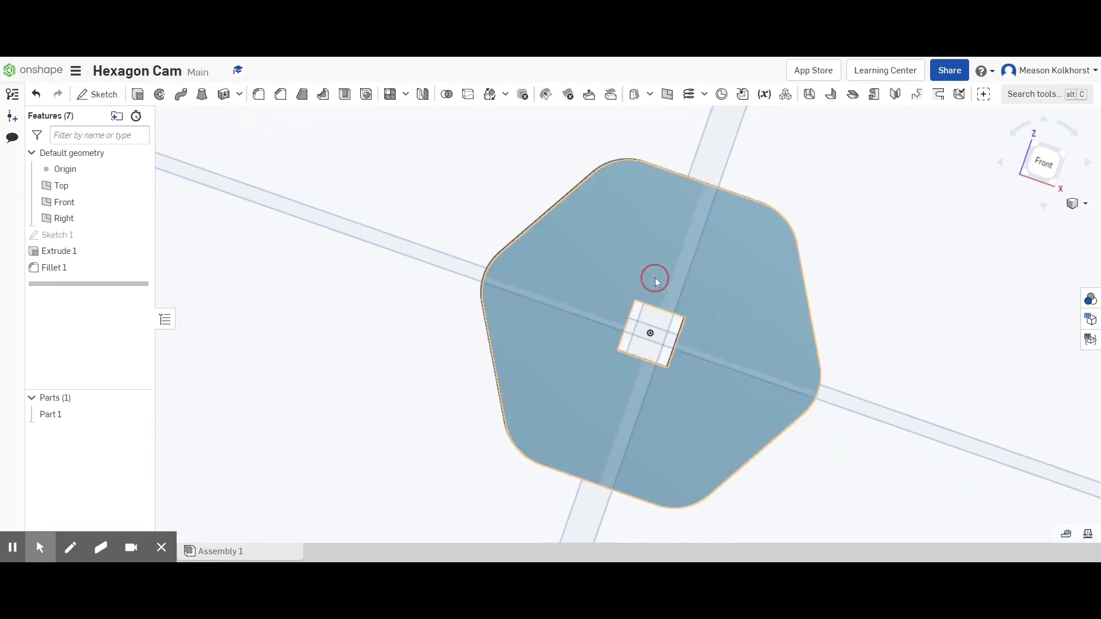
click(1038, 172)
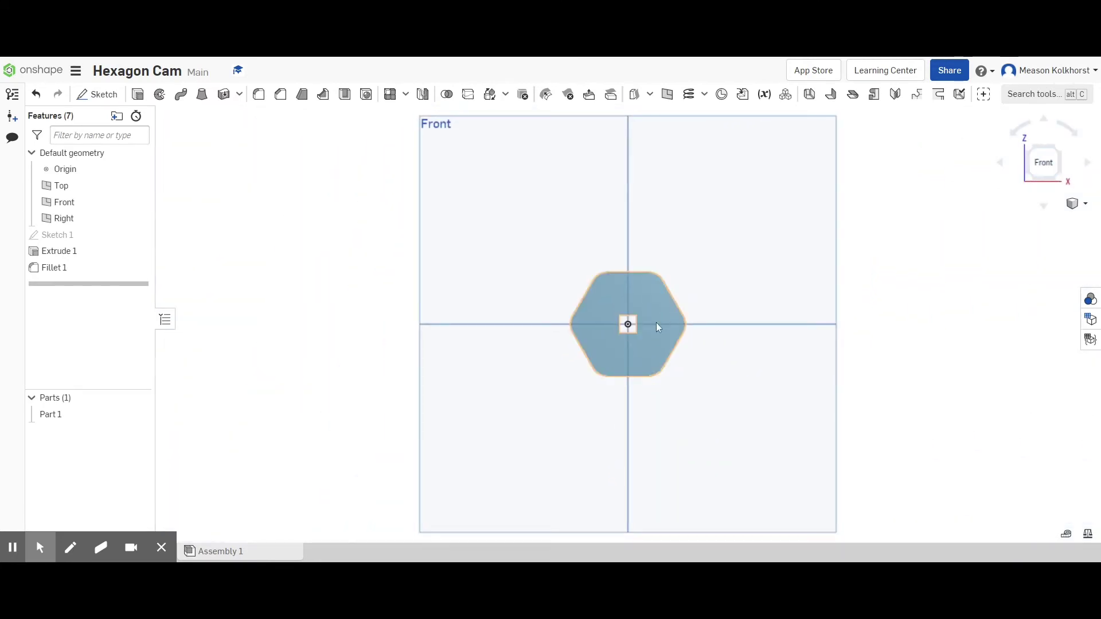
scroll(659, 327, up, 6)
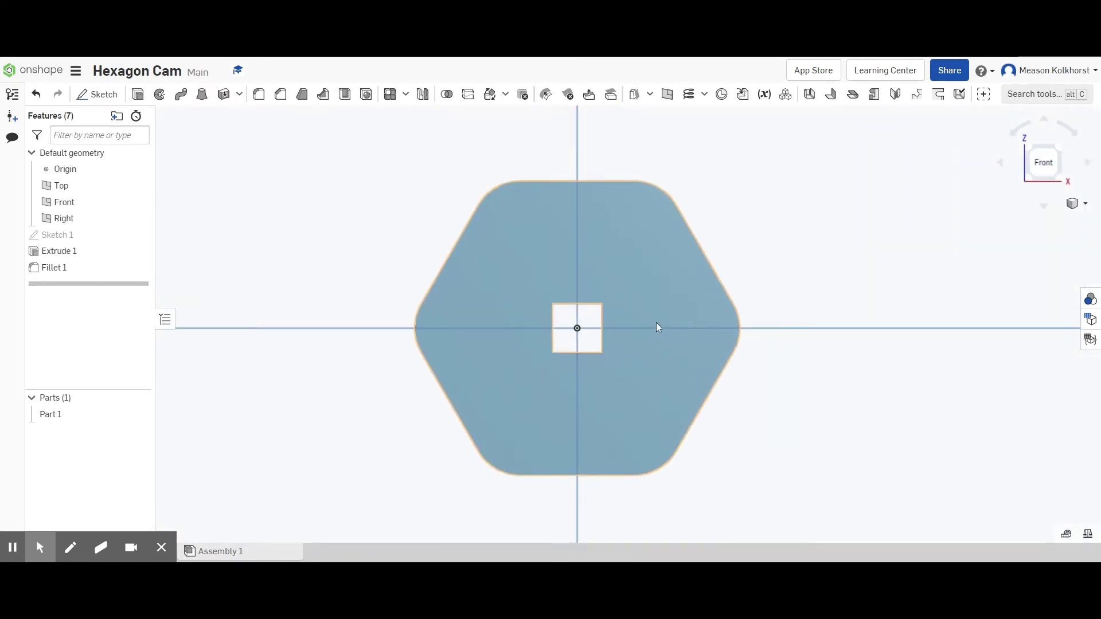
double_click(71, 237)
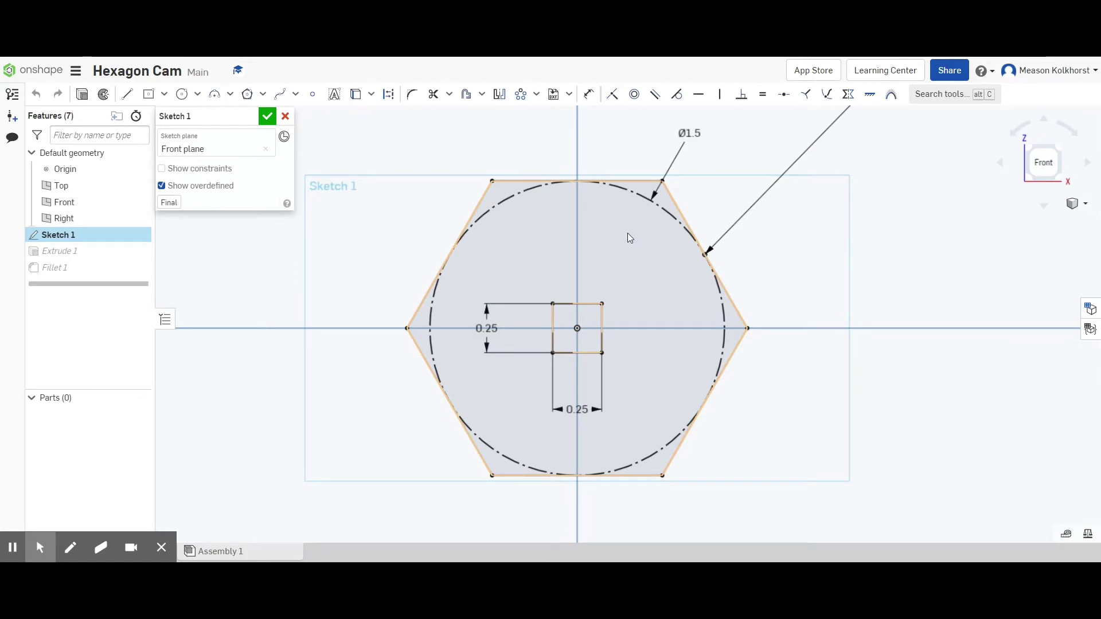
Step: Move the hexagon's 6x side-count label closer to the shape in Sketch 1 and finish the sketch
scroll(630, 238, down, 5)
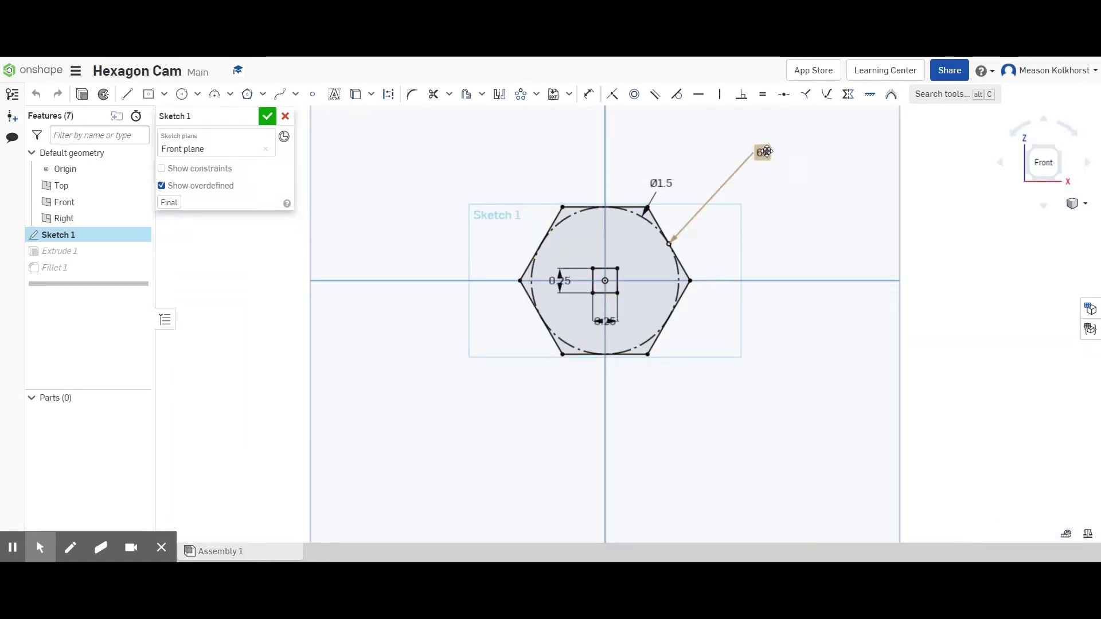
drag(767, 152, 703, 218)
scroll(629, 274, up, 4)
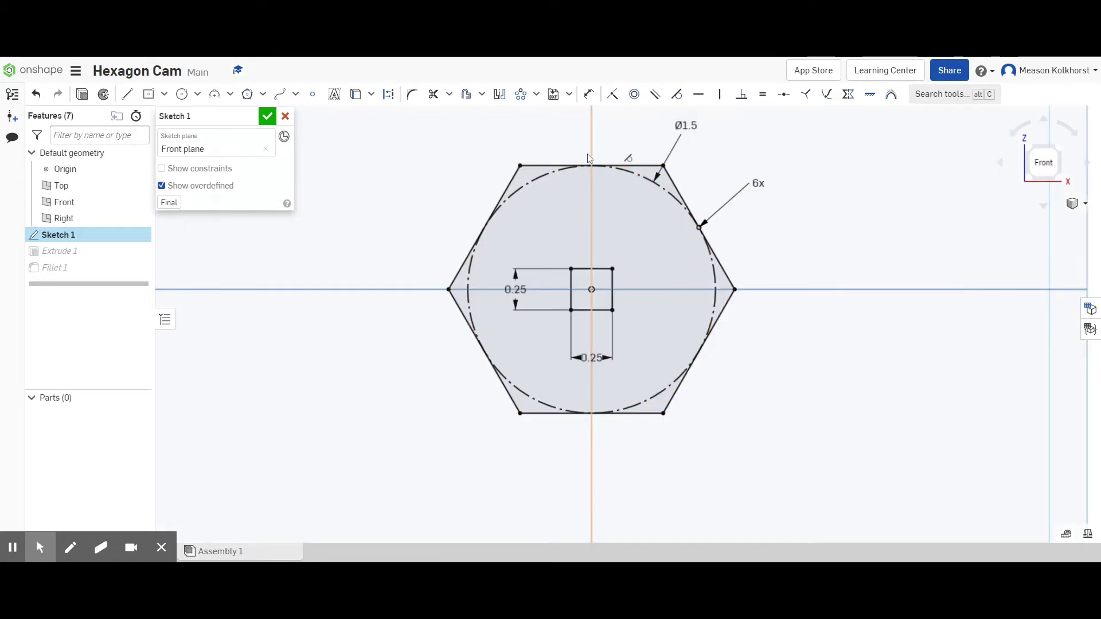
scroll(588, 156, up, 1)
scroll(588, 156, up, 1)
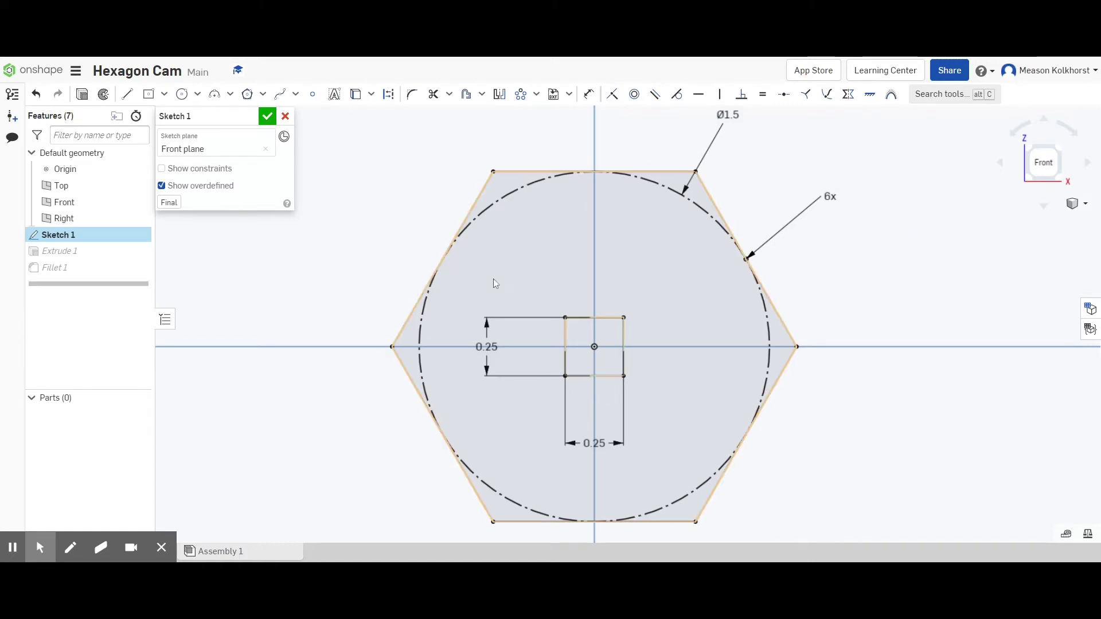
click(267, 116)
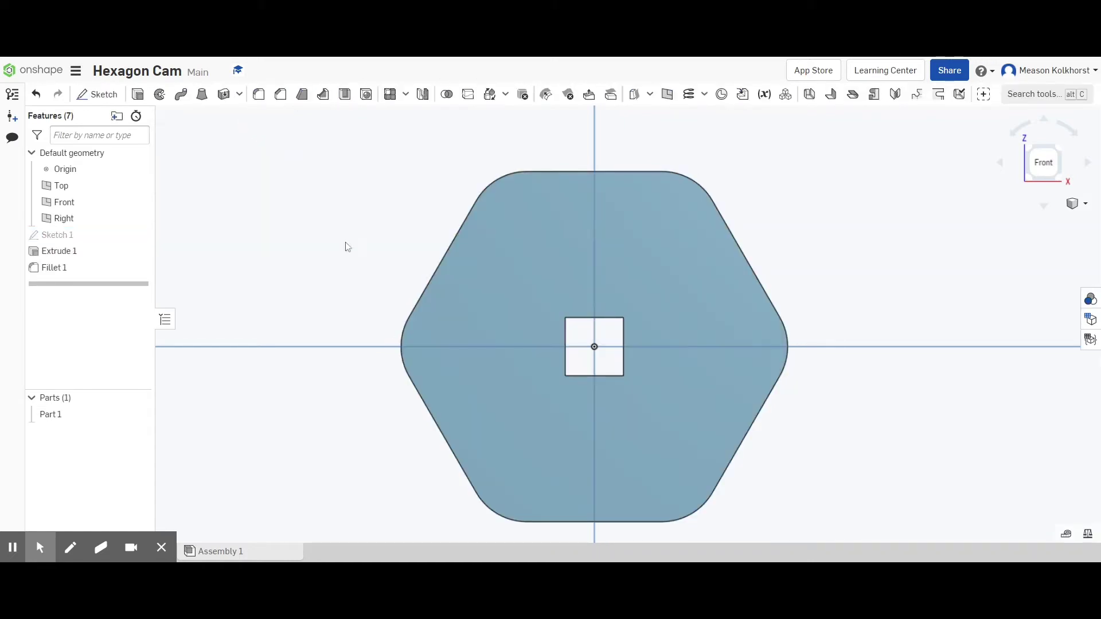
Step: Set the appearance colour of Part 1 to purple, hex 981FAC
click(1060, 146)
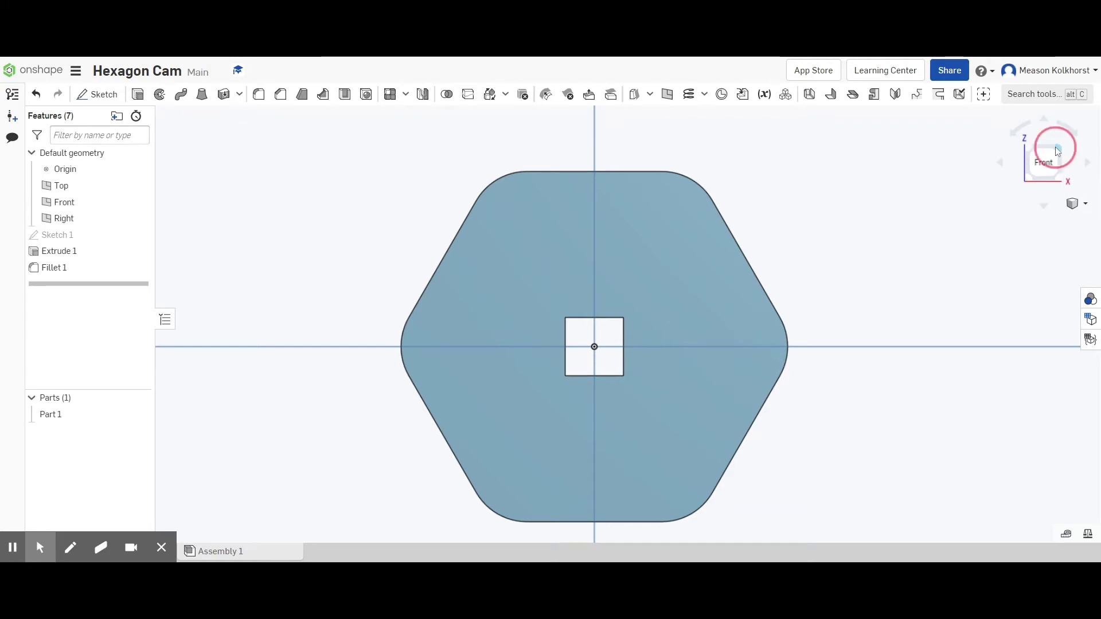
scroll(628, 328, up, 10)
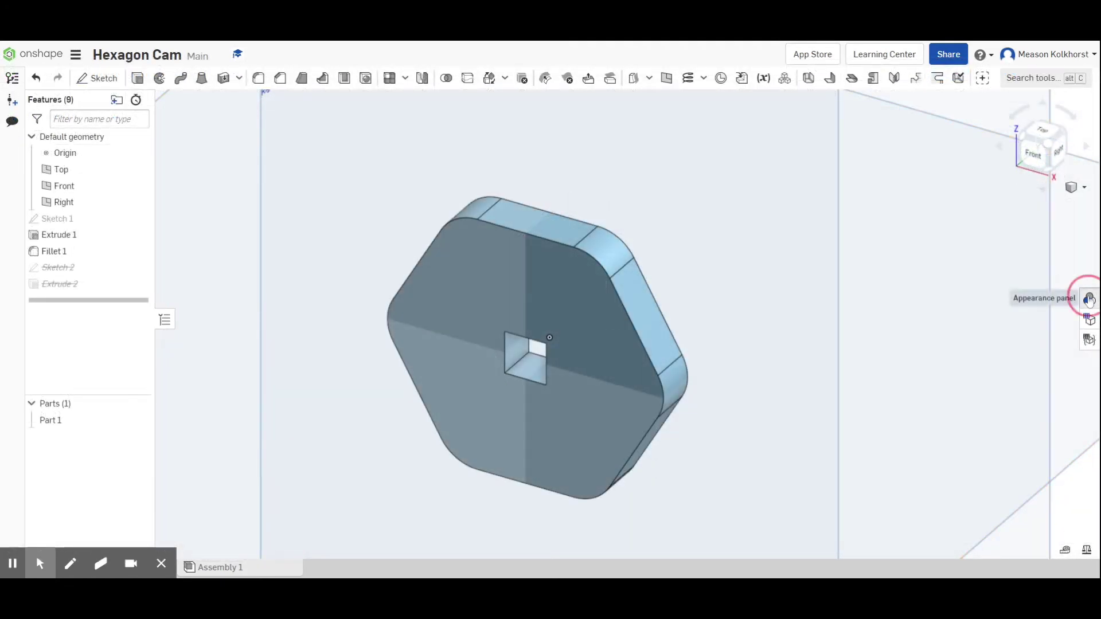
click(1089, 299)
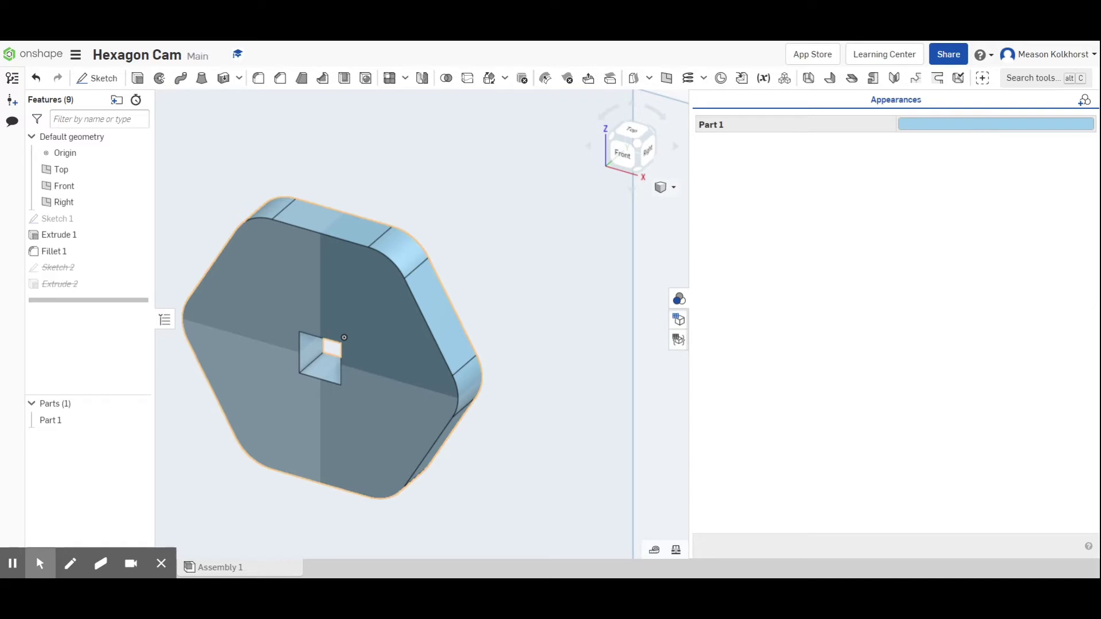
click(976, 124)
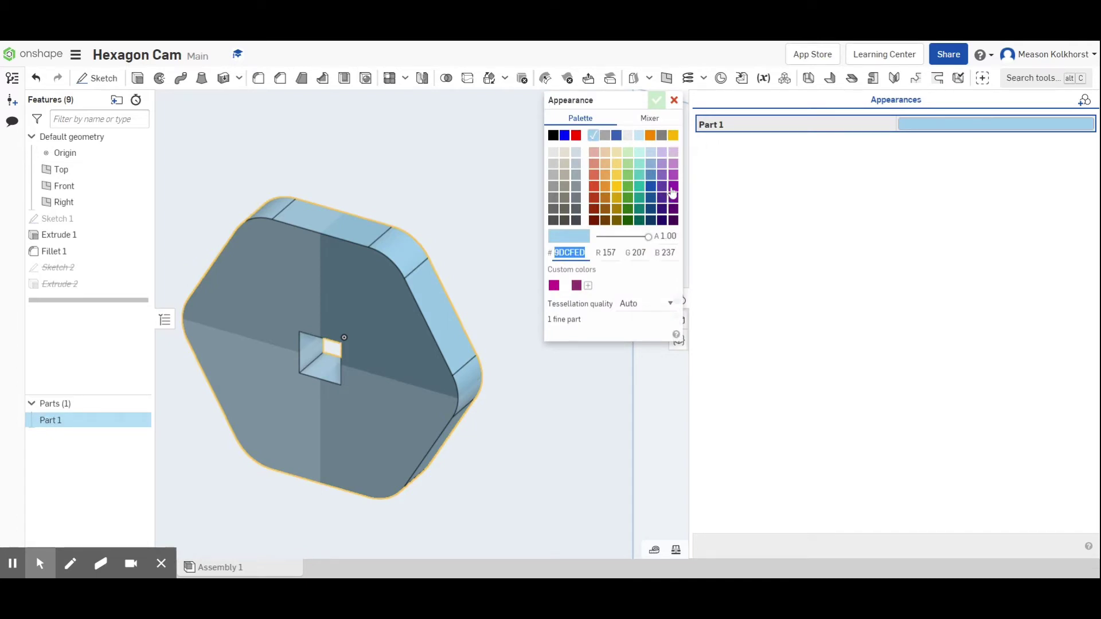
click(673, 187)
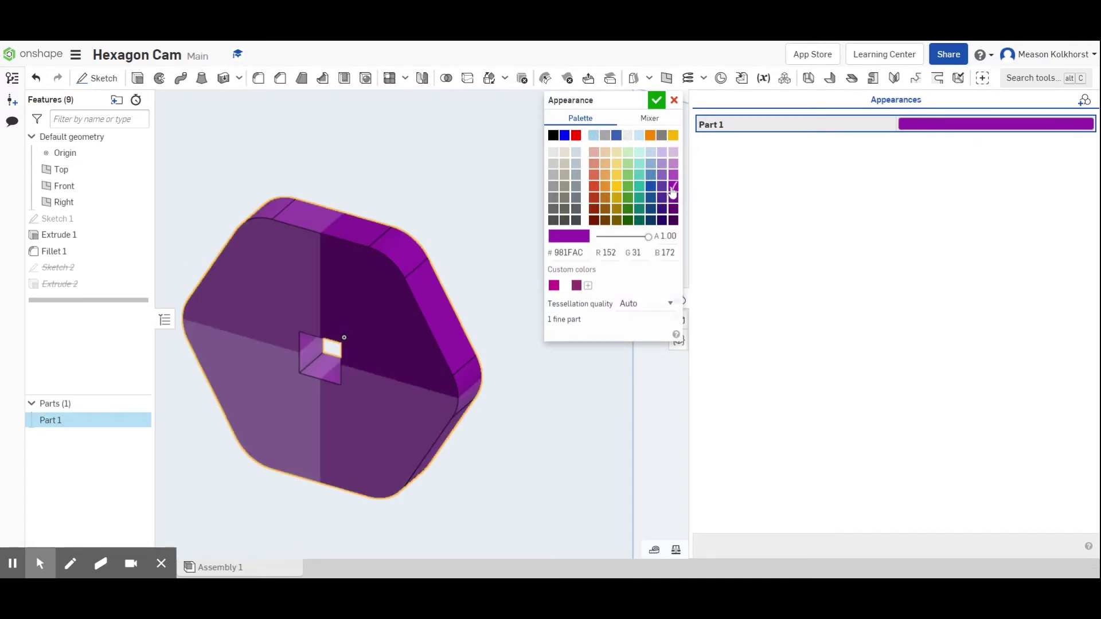
click(657, 100)
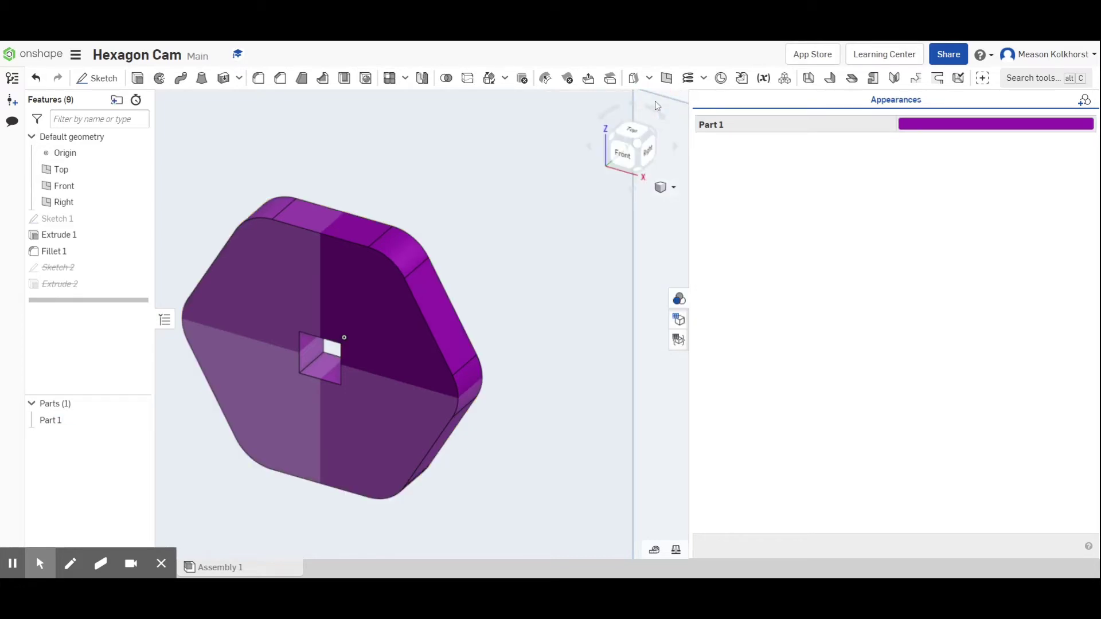
click(680, 299)
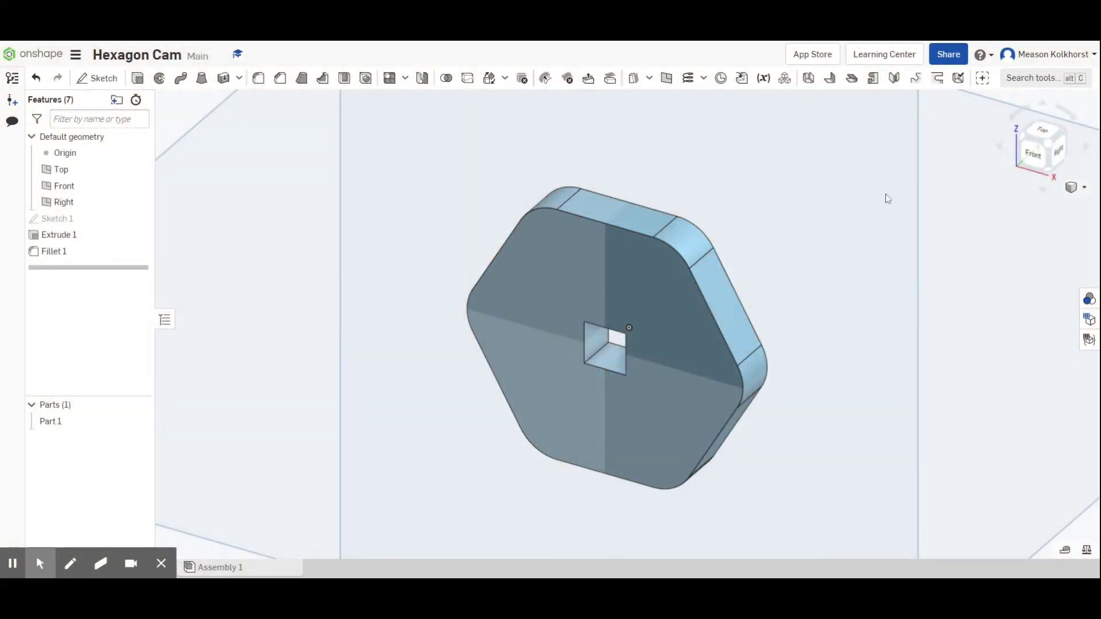
Step: Start a new sketch on the front face of the hexagonal plate, viewed from the front
click(1041, 160)
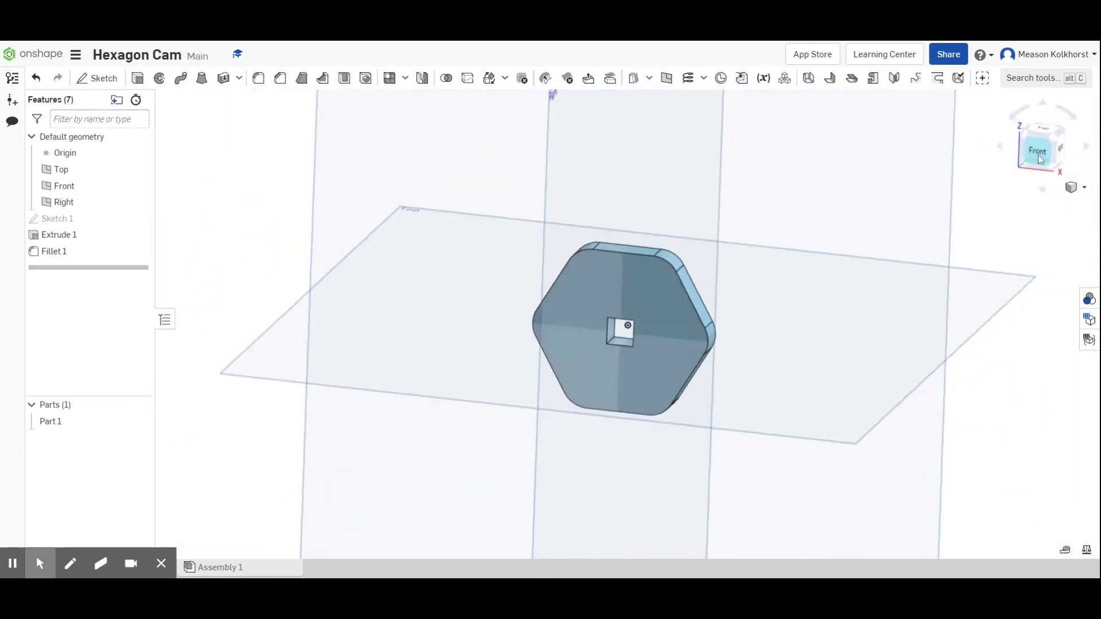
scroll(666, 318, up, 5)
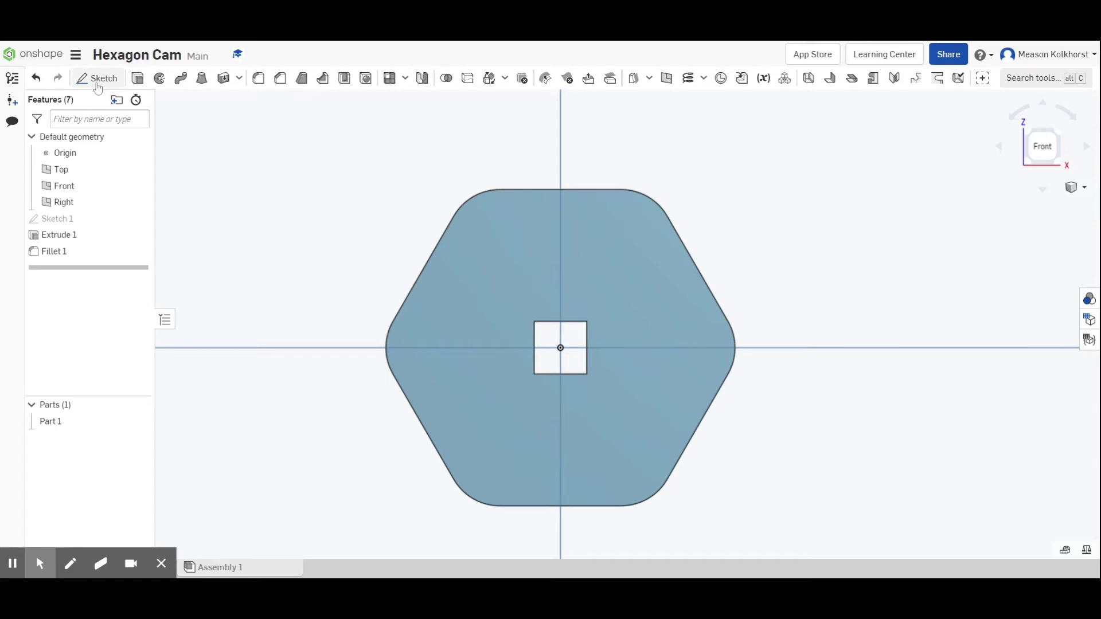
click(97, 79)
click(514, 258)
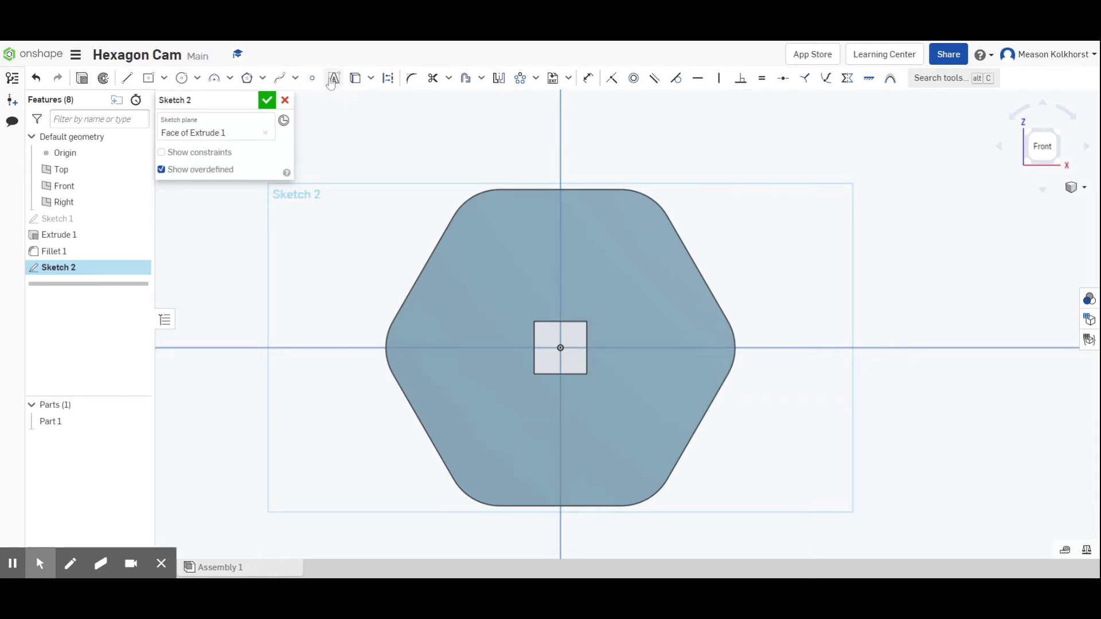
Step: Sketch a three-sided circumscribed polygon centred directly above the square hole and constrain one side horizontal so the triangle points down at the hole
click(262, 78)
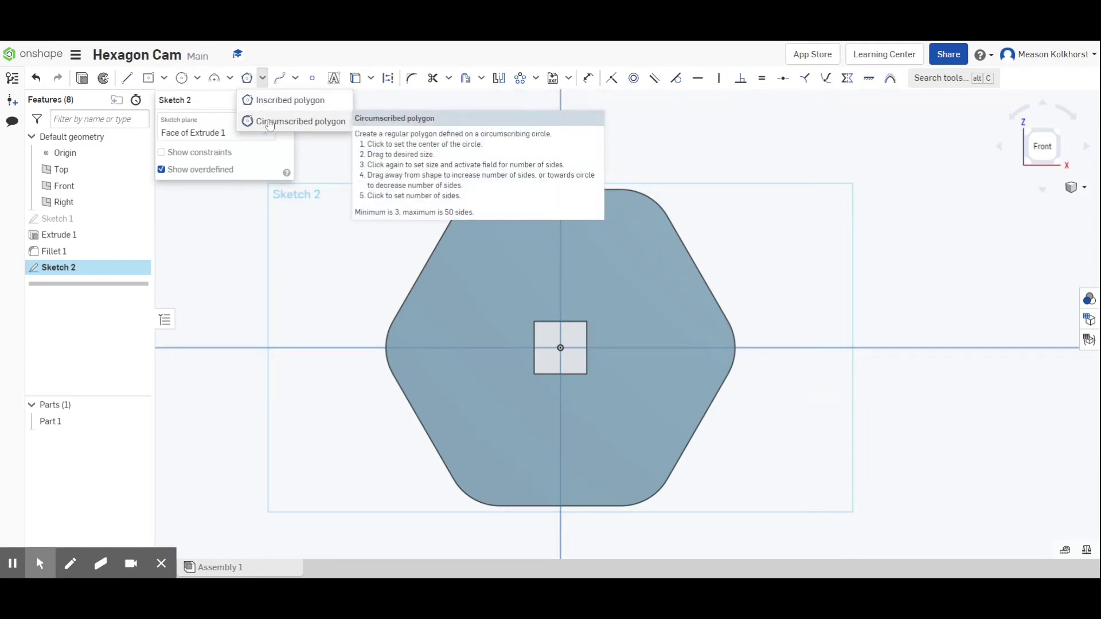
click(269, 122)
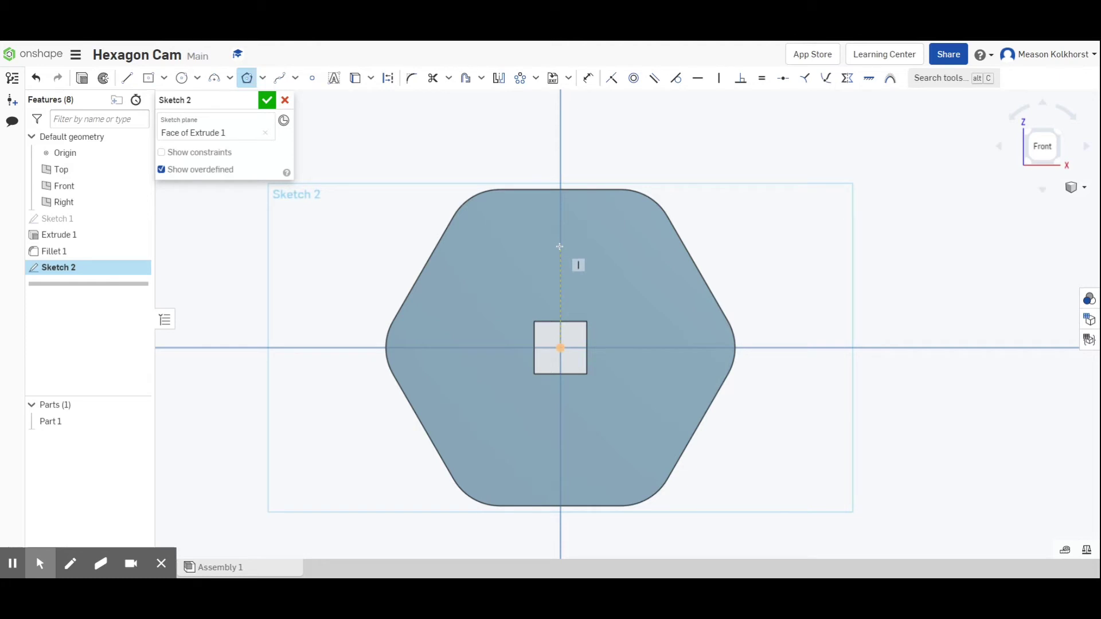
click(560, 246)
scroll(580, 240, down, 1)
click(570, 245)
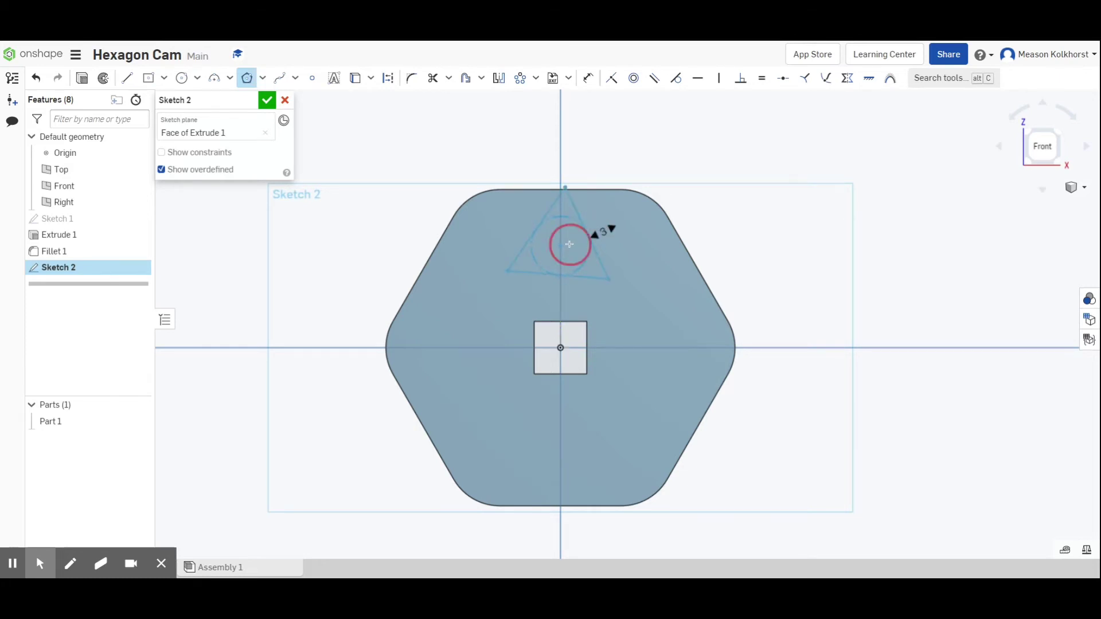
click(698, 78)
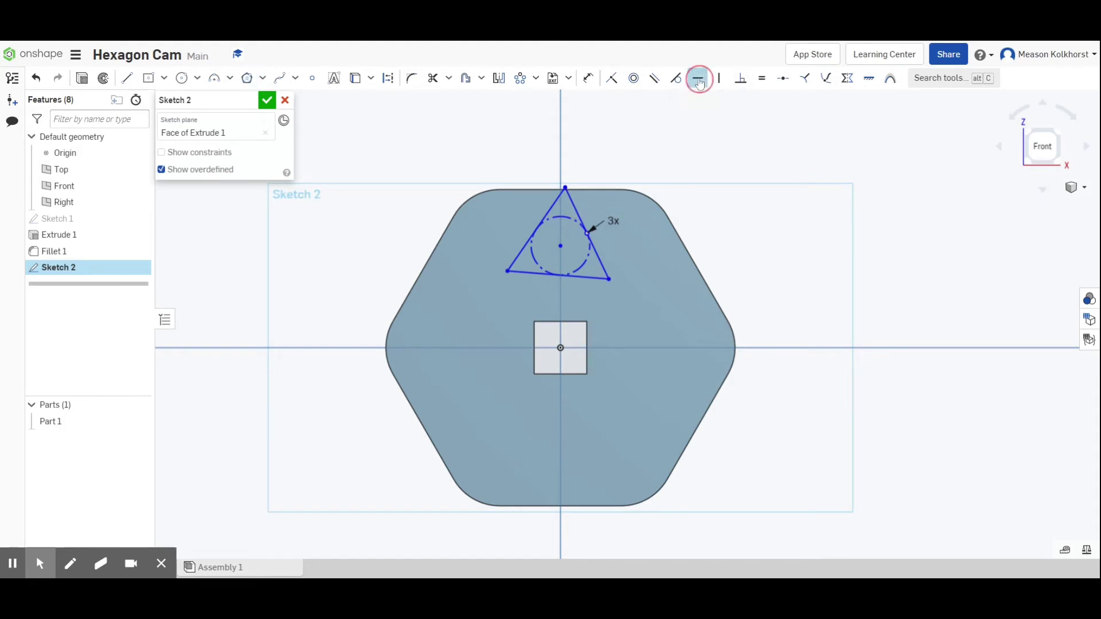
click(556, 204)
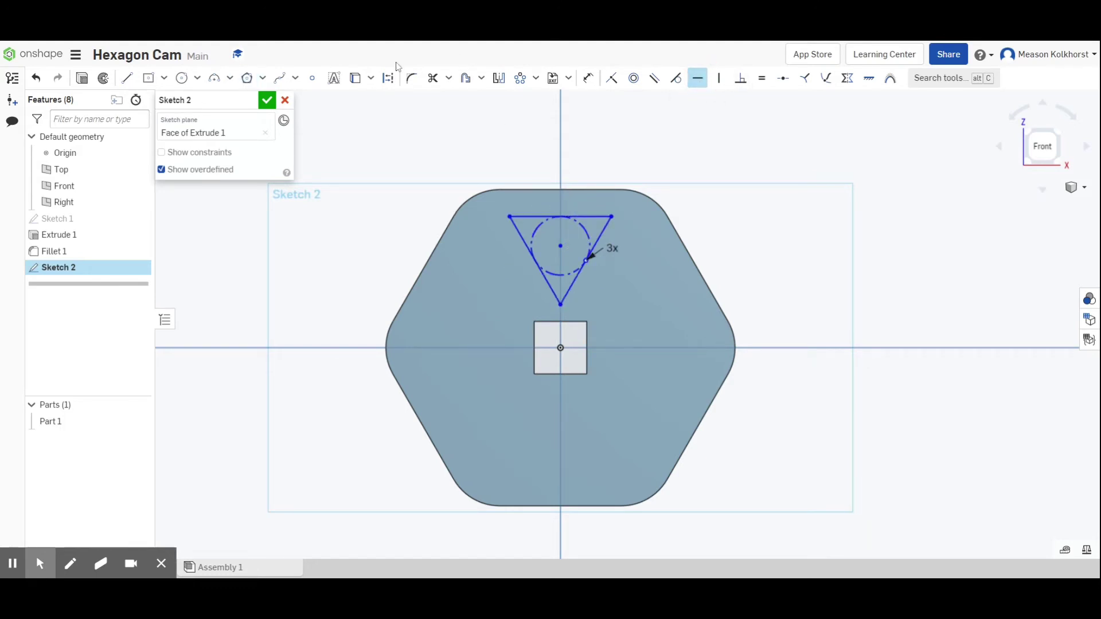
Step: Dimension the distance between the triangle's horizontal side and the plate's upper edge as 1/8 in
click(586, 81)
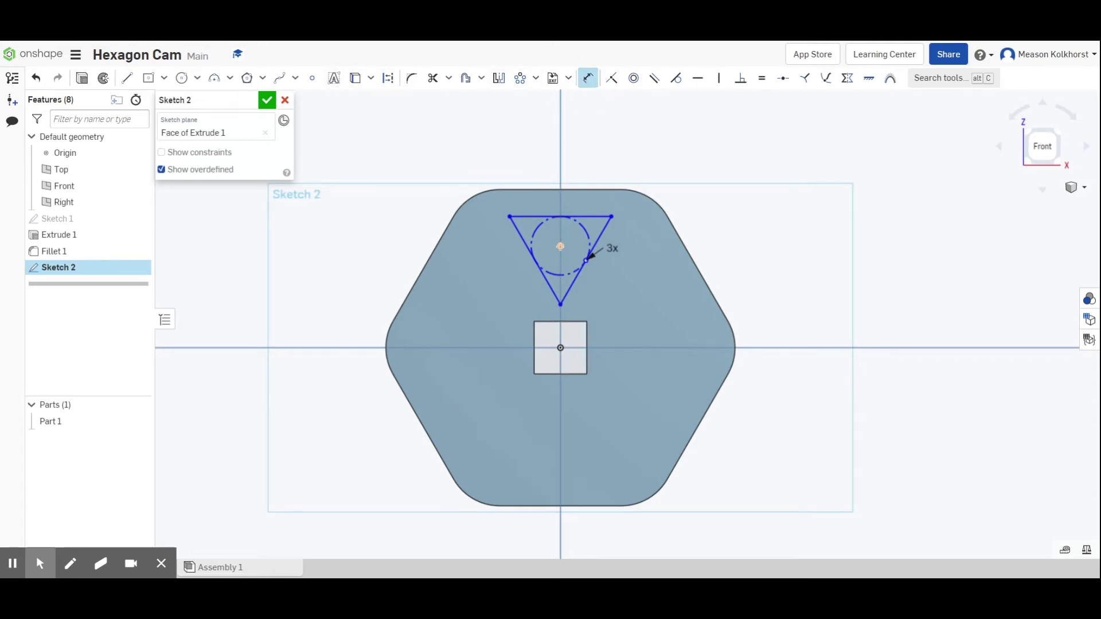
click(560, 247)
click(591, 78)
click(579, 217)
click(582, 190)
click(688, 200)
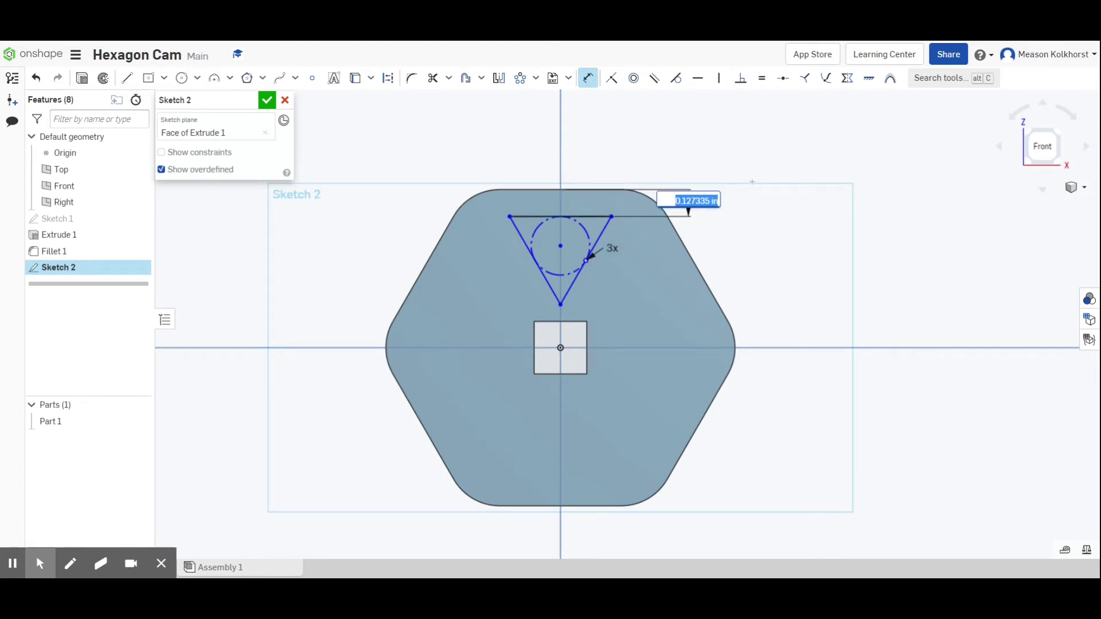
key(BackSpace)
key(Return)
click(688, 199)
double_click(688, 198)
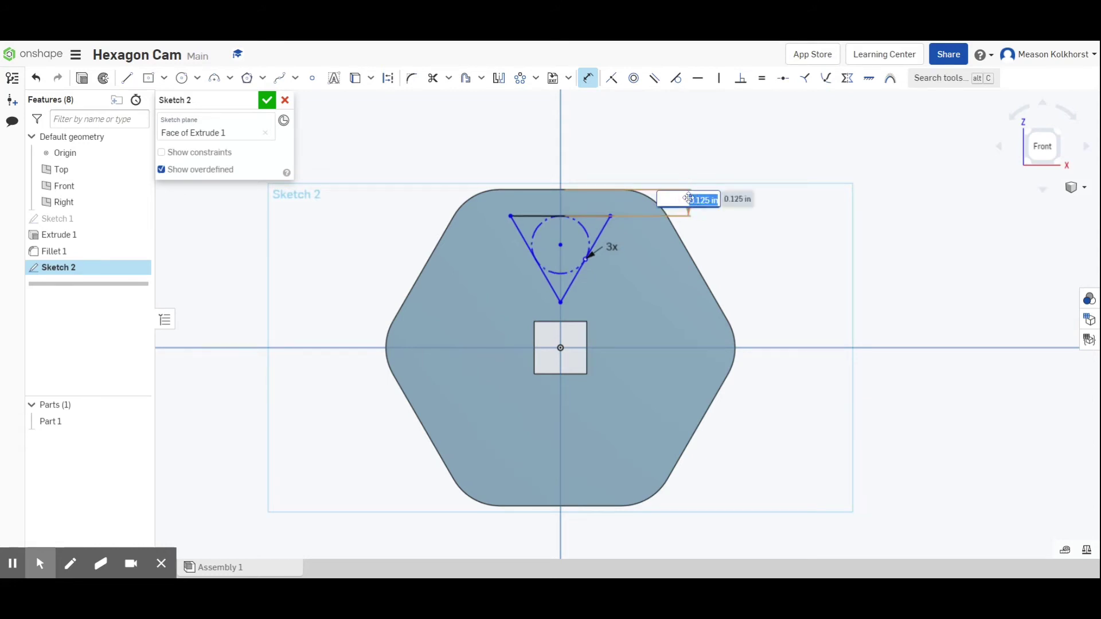
text(1/8)
key(Return)
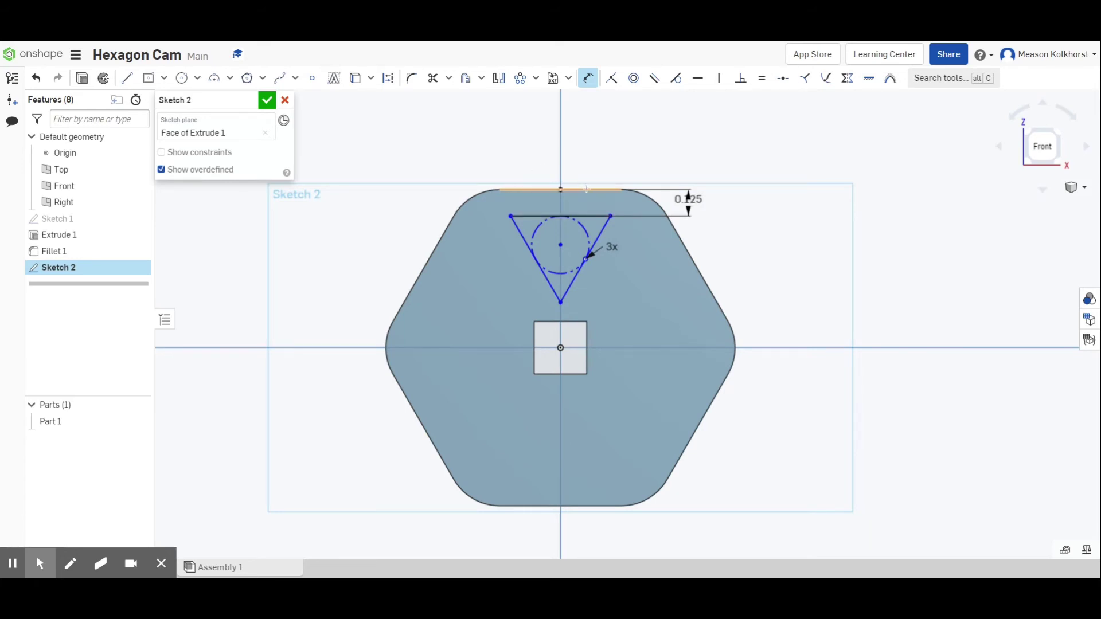
Step: Constrain the triangle's horizontal side equal in length to the plate's straight upper edge
click(762, 81)
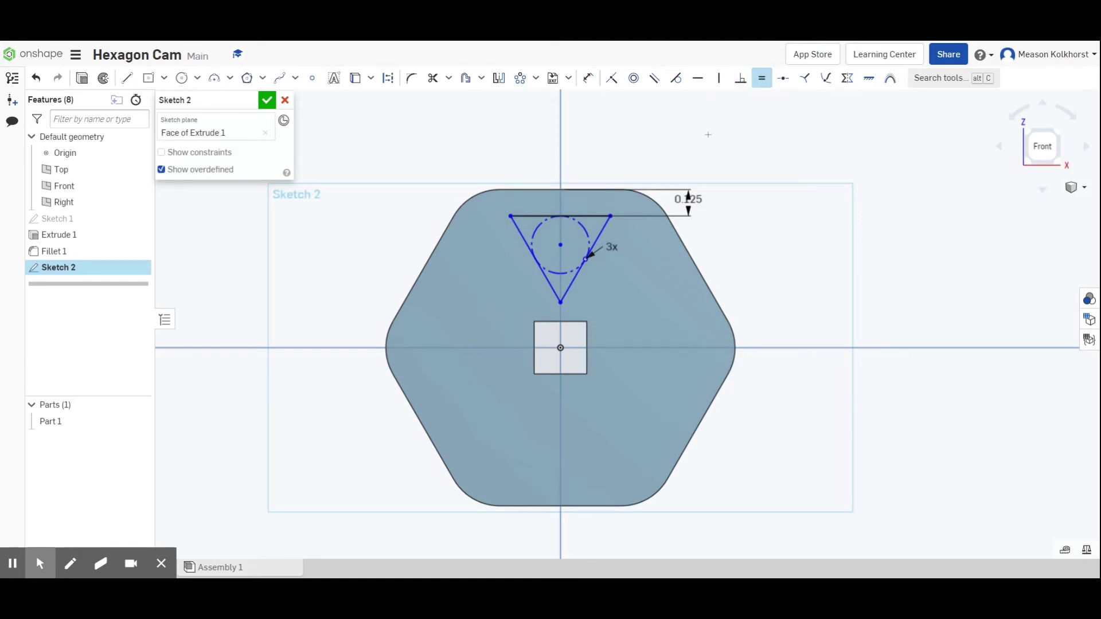
click(596, 217)
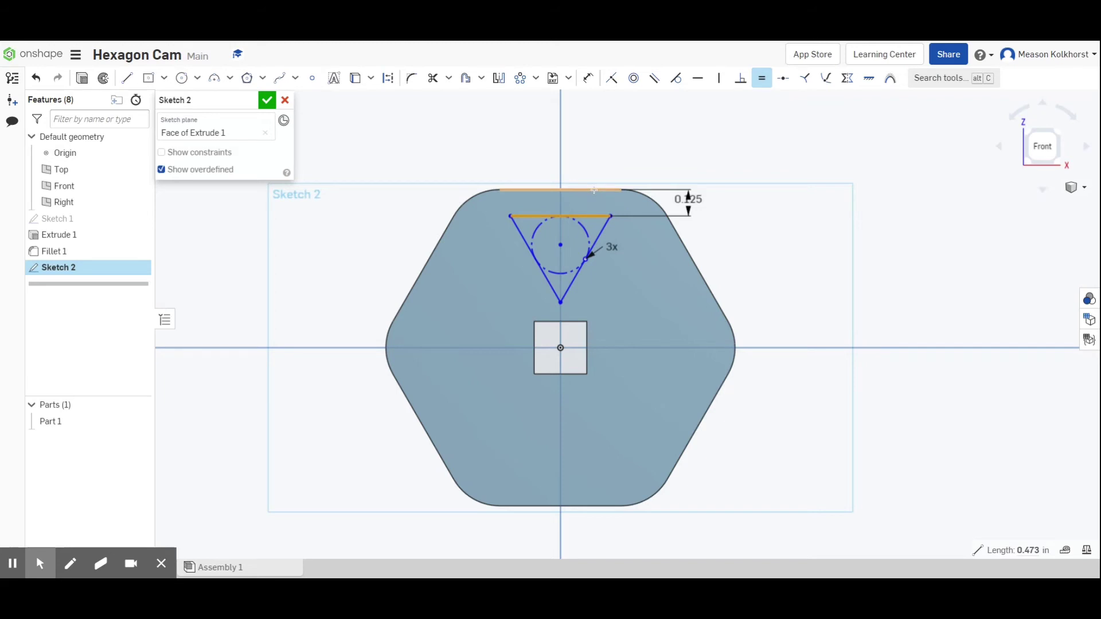
click(594, 190)
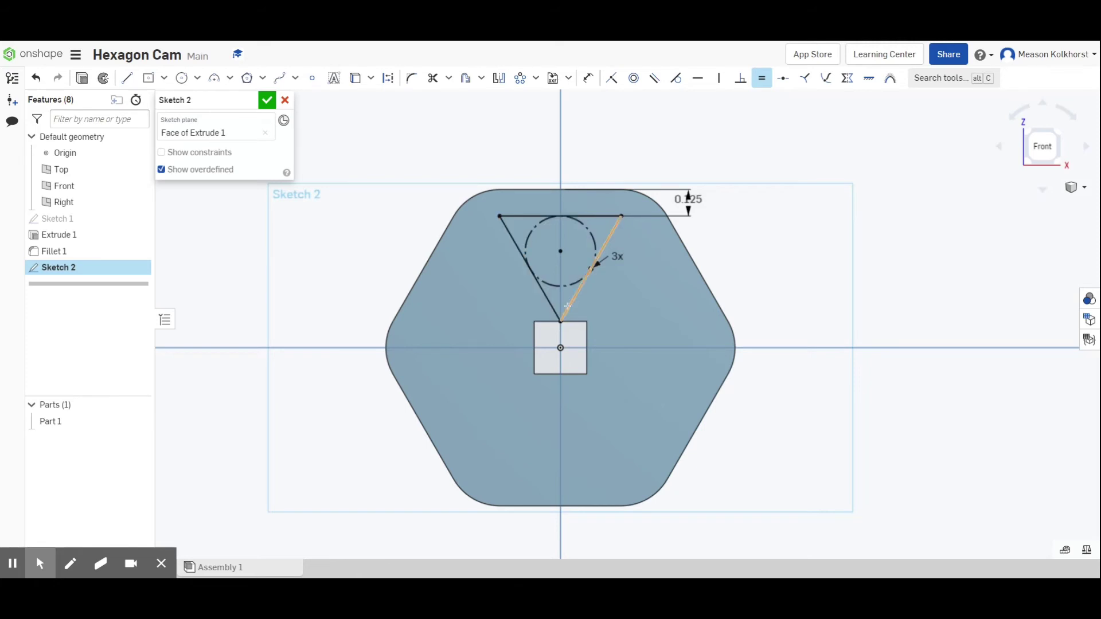
Step: Sketch a circle with a 0.5 in diameter centred on the origin around the square hole
click(182, 78)
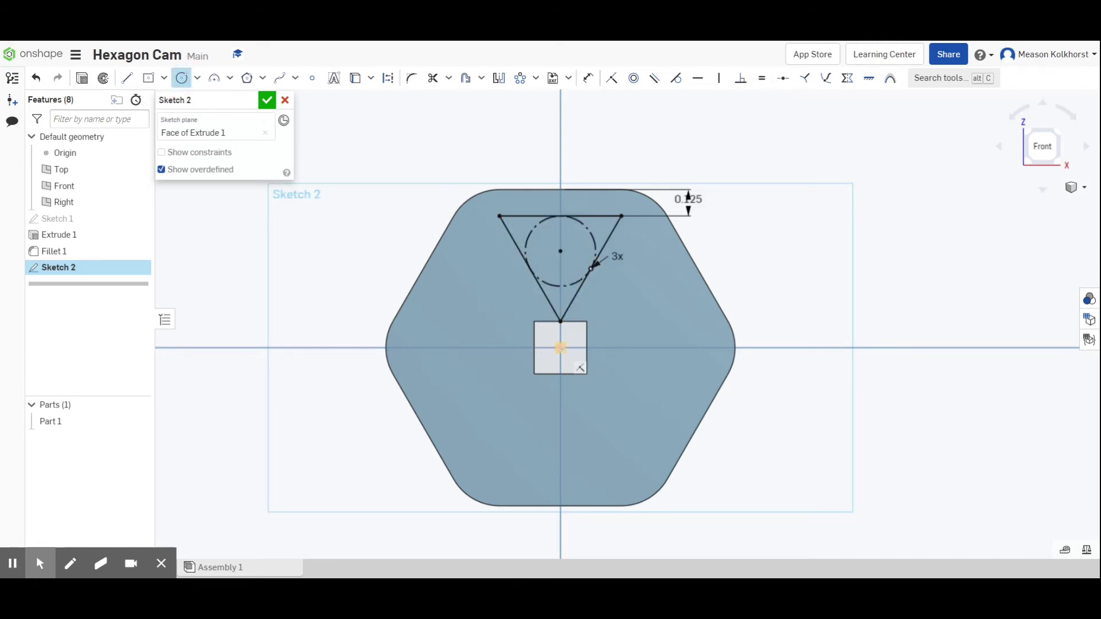
click(561, 347)
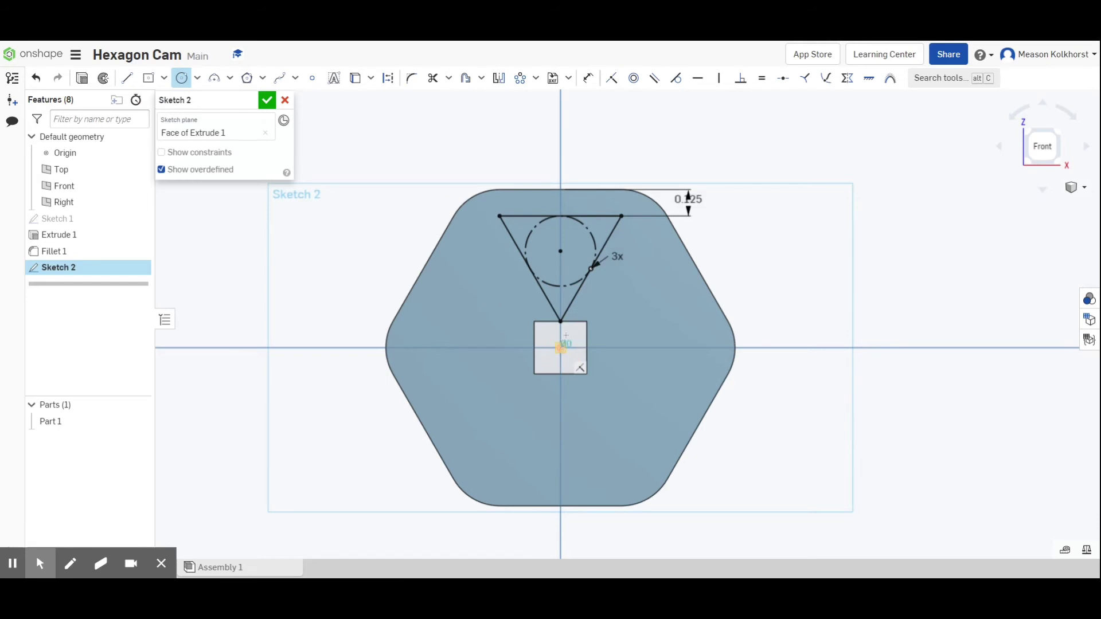
click(601, 311)
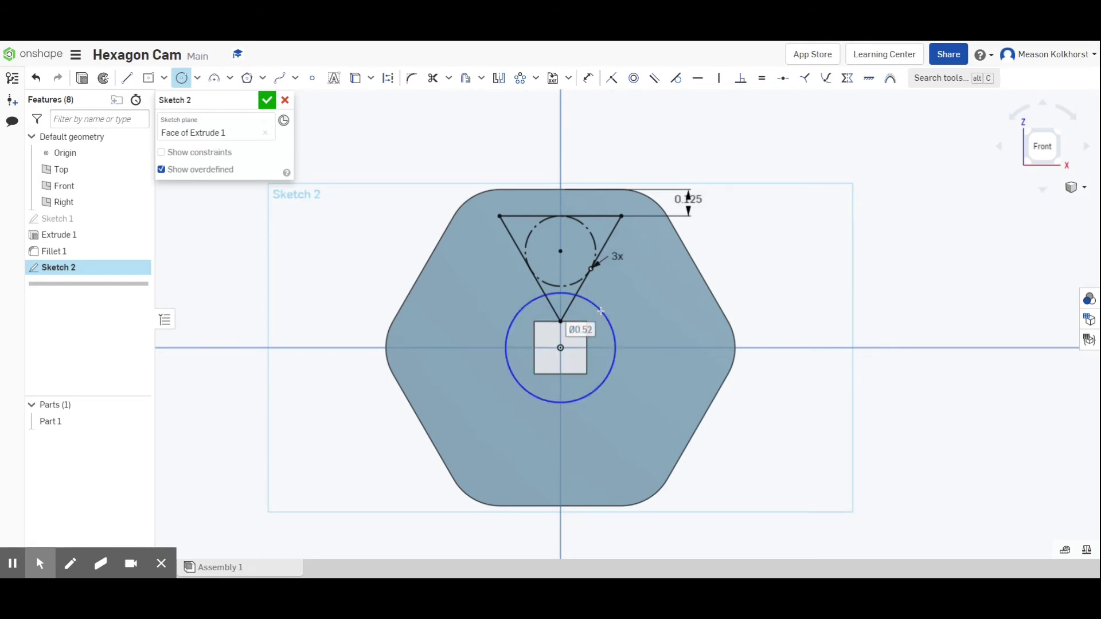
text(0.5)
key(Return)
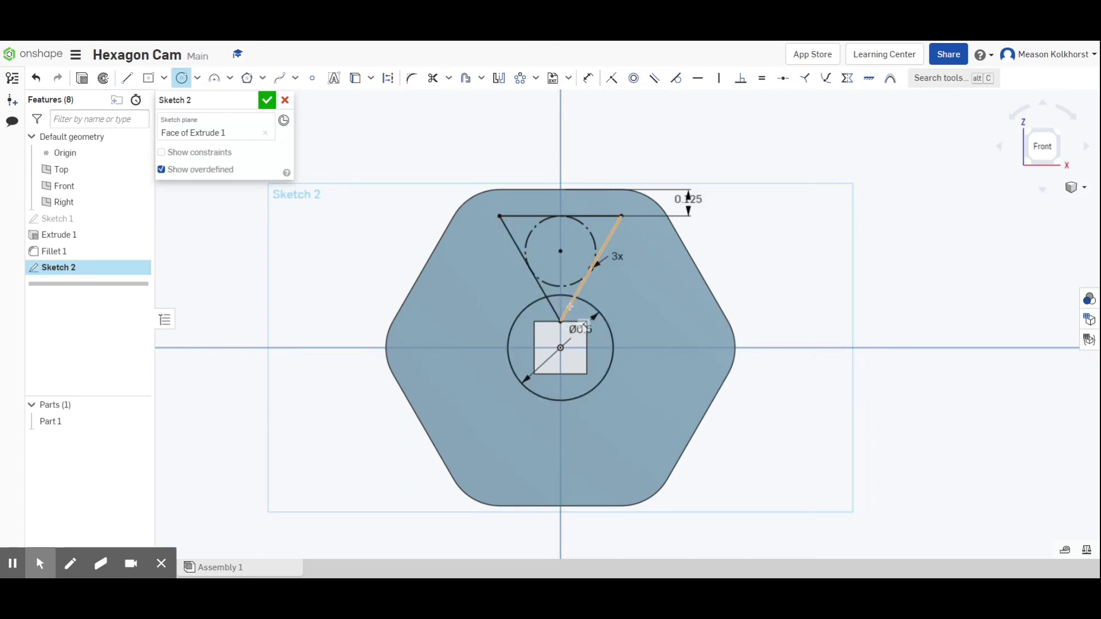
Step: Trim both segments of the triangle's lower tip that lie inside the 0.5 in circle
key(m)
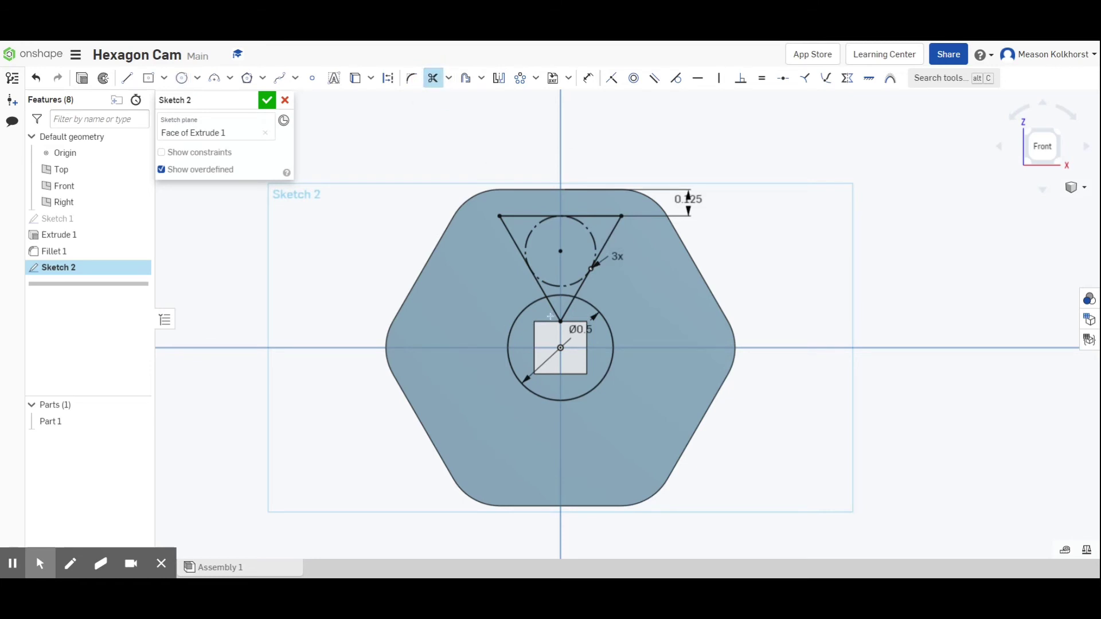
click(554, 310)
click(567, 309)
Step: Create a circular sketch pattern of the three trimmed triangle lines around the origin with 3 instances
click(520, 78)
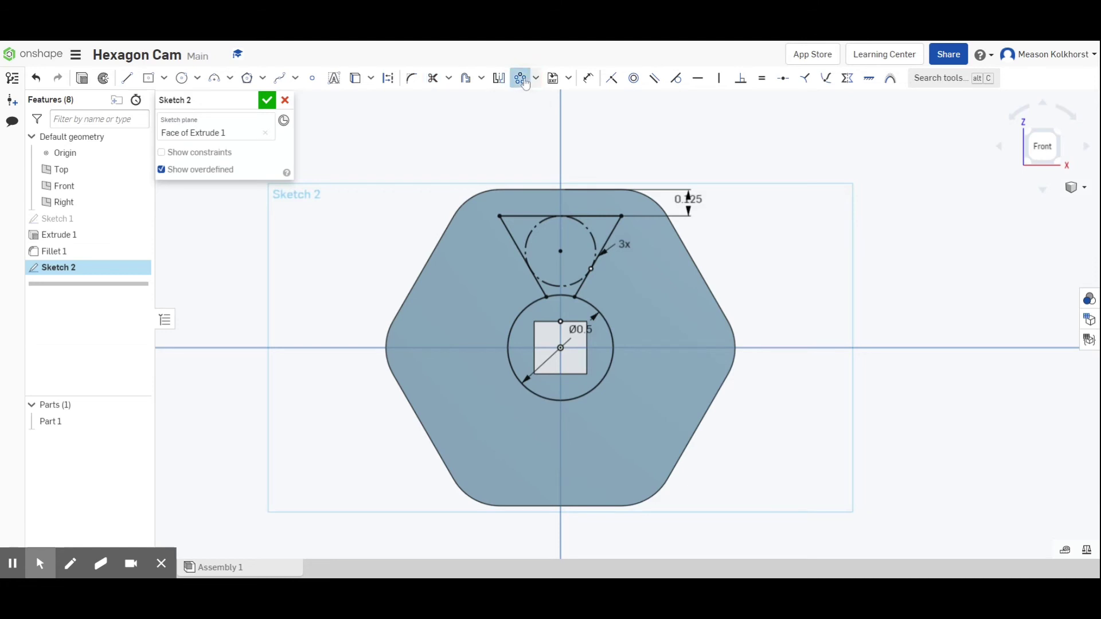
click(529, 216)
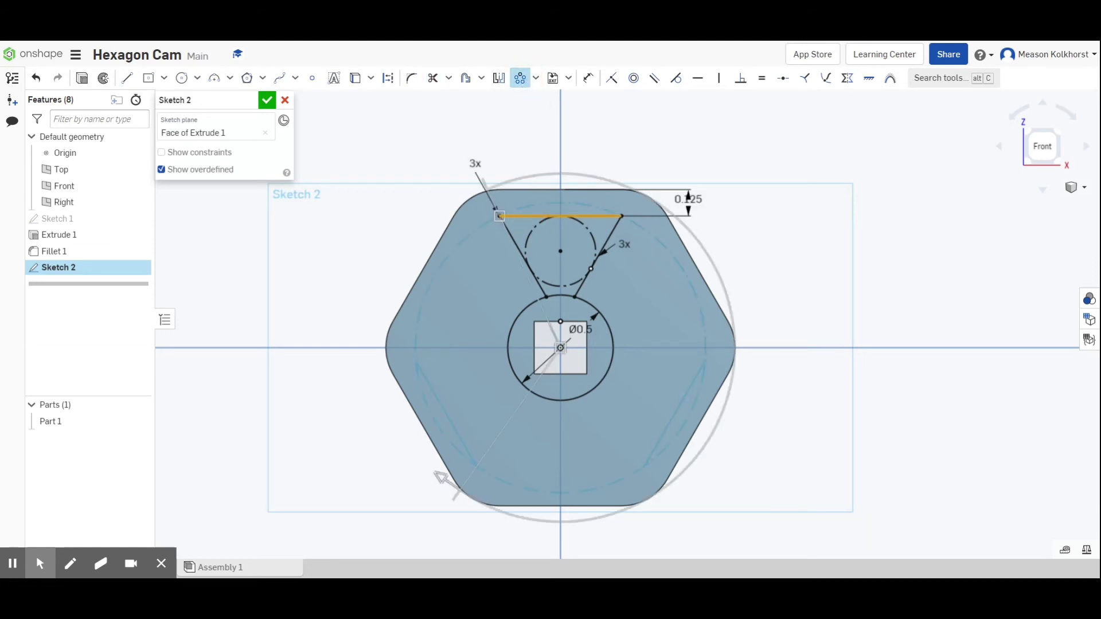
click(514, 244)
click(607, 240)
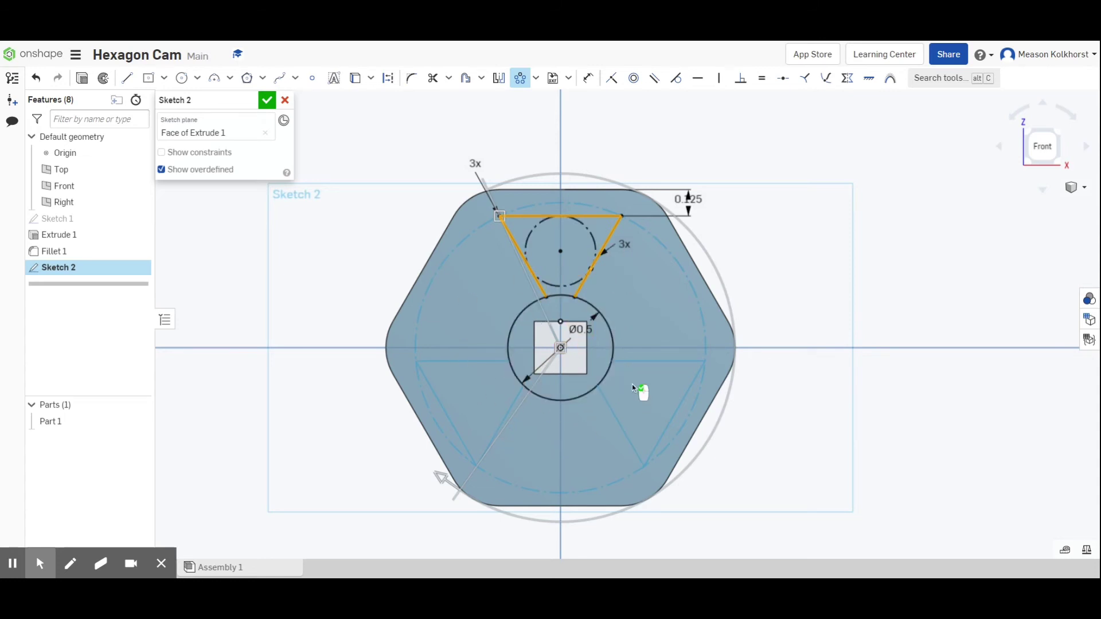
click(796, 237)
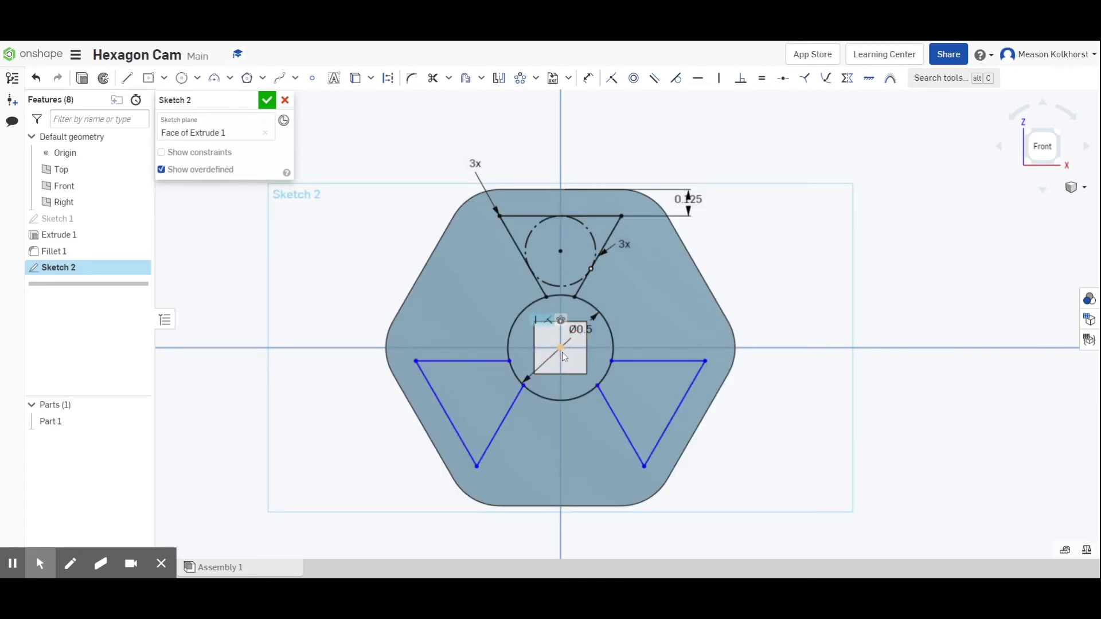
Step: Constrain the circular pattern's centre point coincident with the origin and finish the sketch
drag(631, 364, 633, 356)
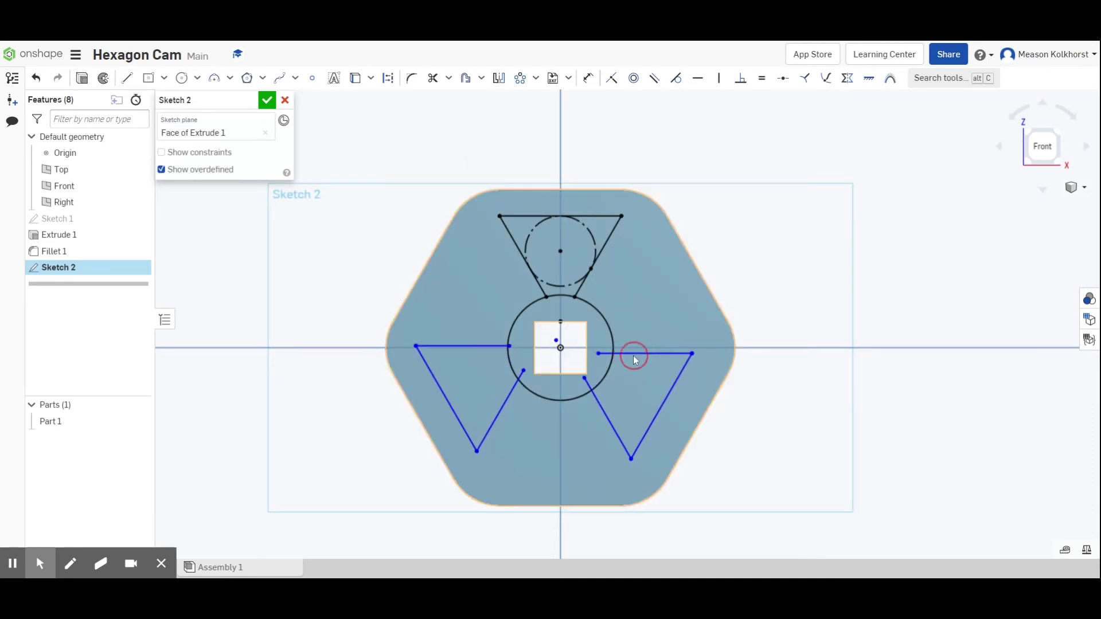
click(611, 78)
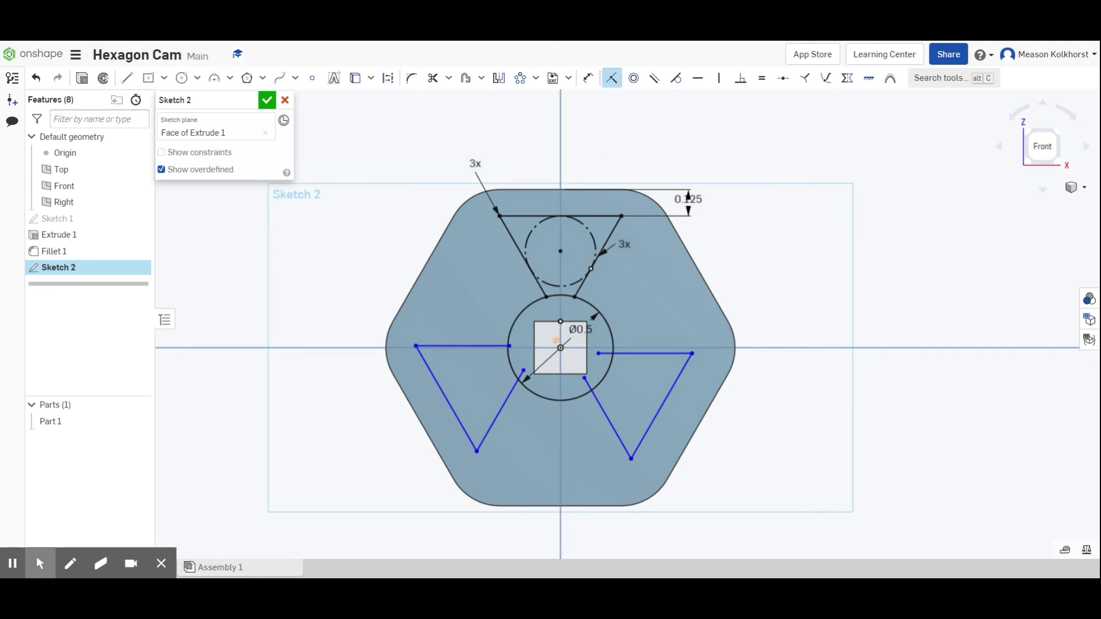
click(556, 341)
click(556, 342)
click(561, 350)
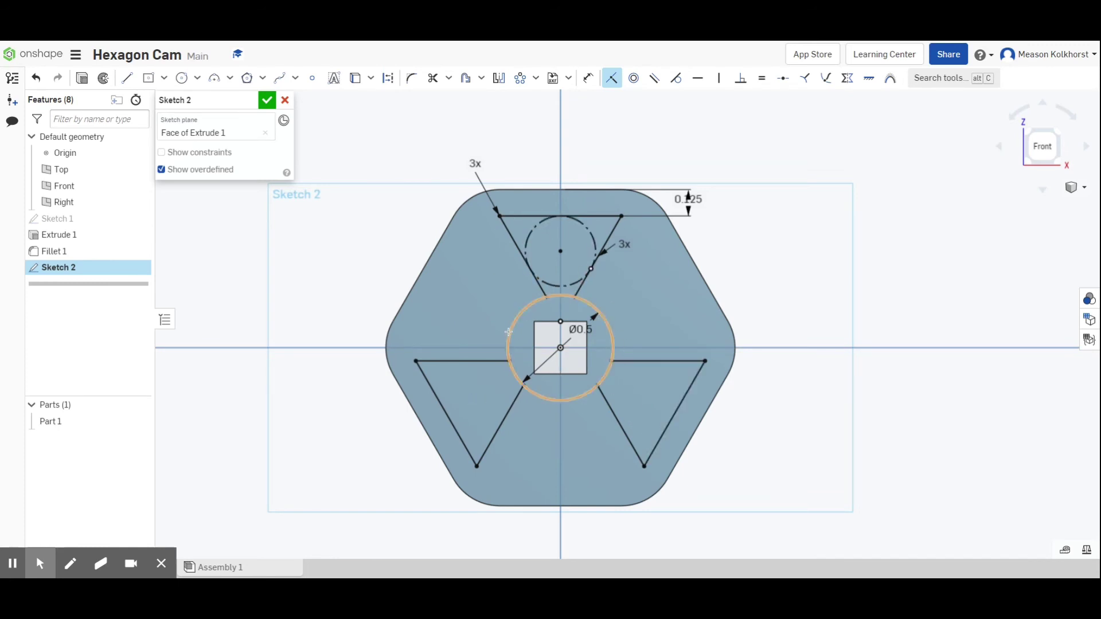
click(268, 101)
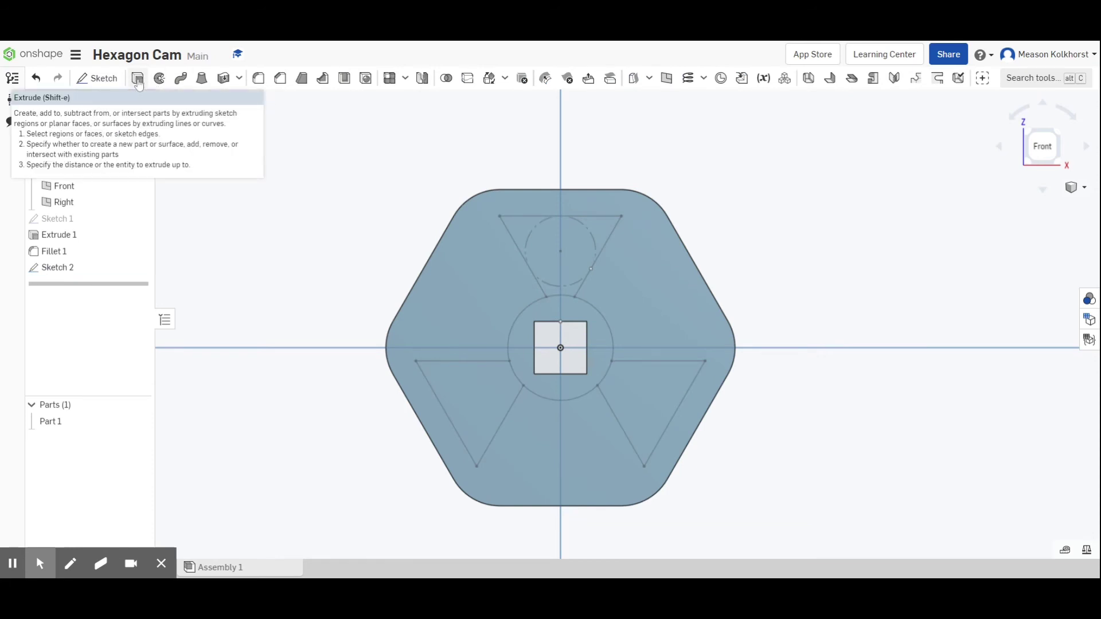
Step: Extrude the three trimmed triangle regions as a blind 1 in Remove cut through the hexagonal plate
click(137, 79)
click(553, 237)
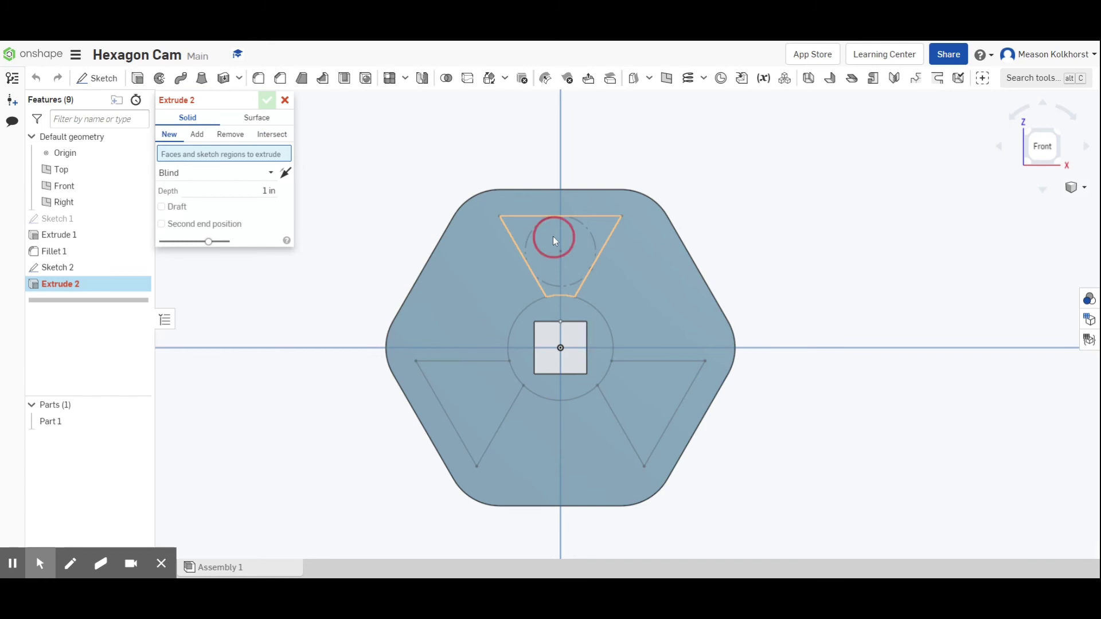
click(665, 397)
click(480, 415)
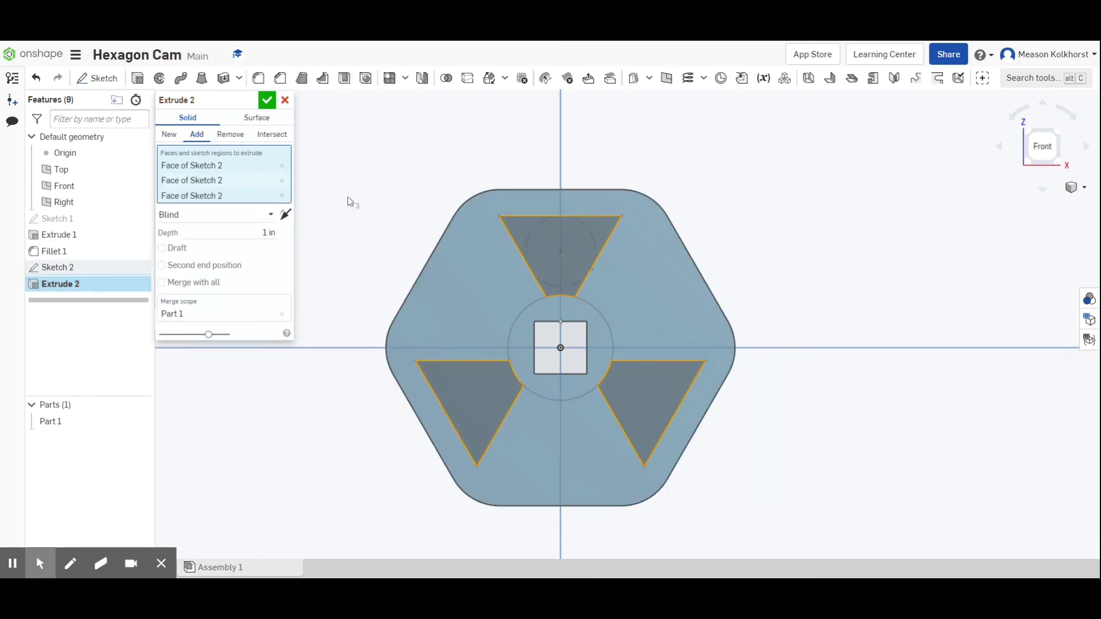
click(230, 135)
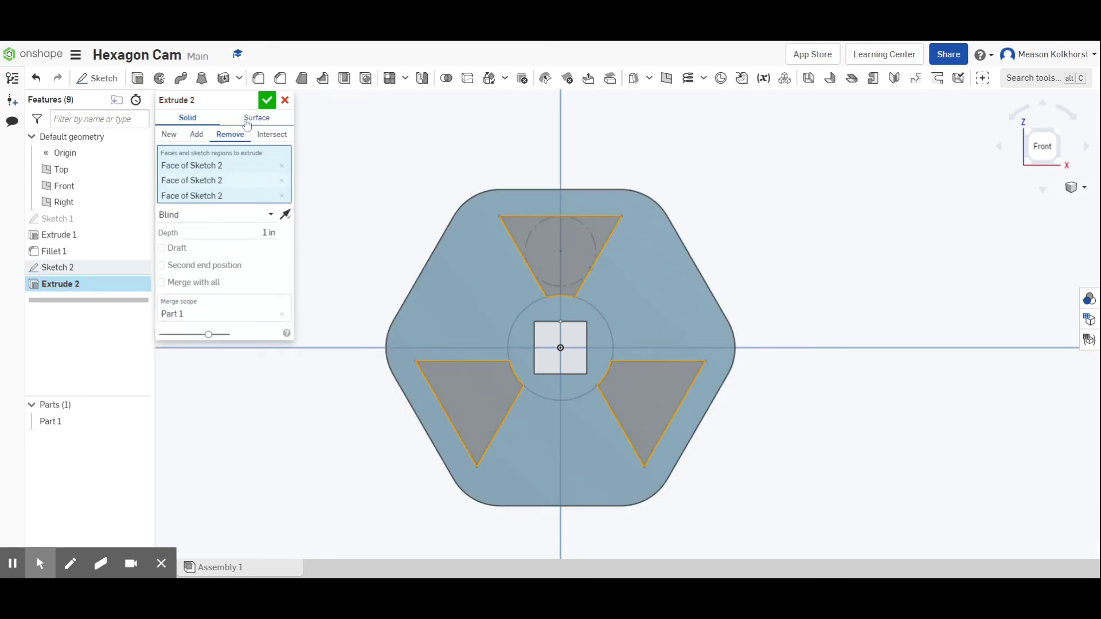
click(1061, 134)
scroll(613, 388, up, 5)
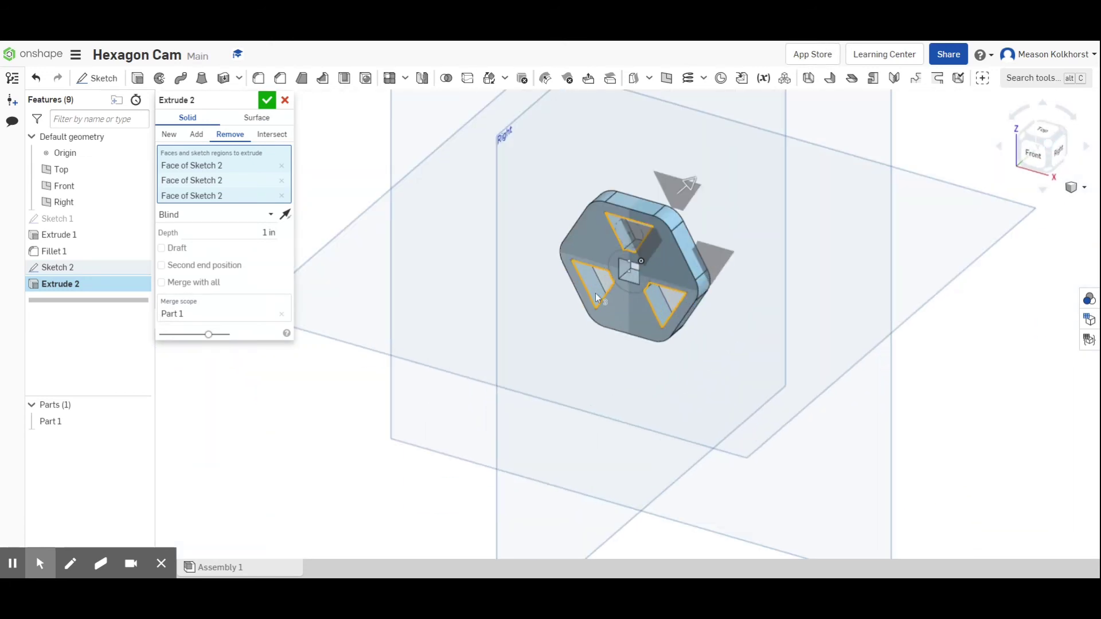
click(267, 100)
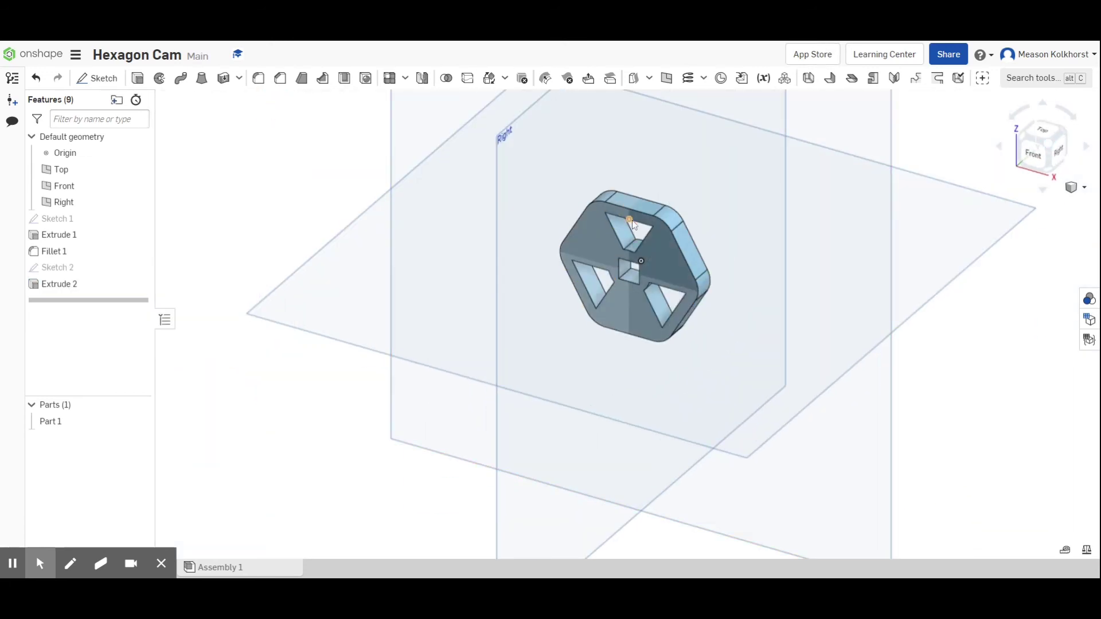
Step: Examine the plate's triangular cutouts from angled and front views, and reopen Sketch 2 to review its geometry and dimensions
scroll(630, 223, up, 3)
scroll(630, 223, up, 2)
scroll(648, 242, down, 1)
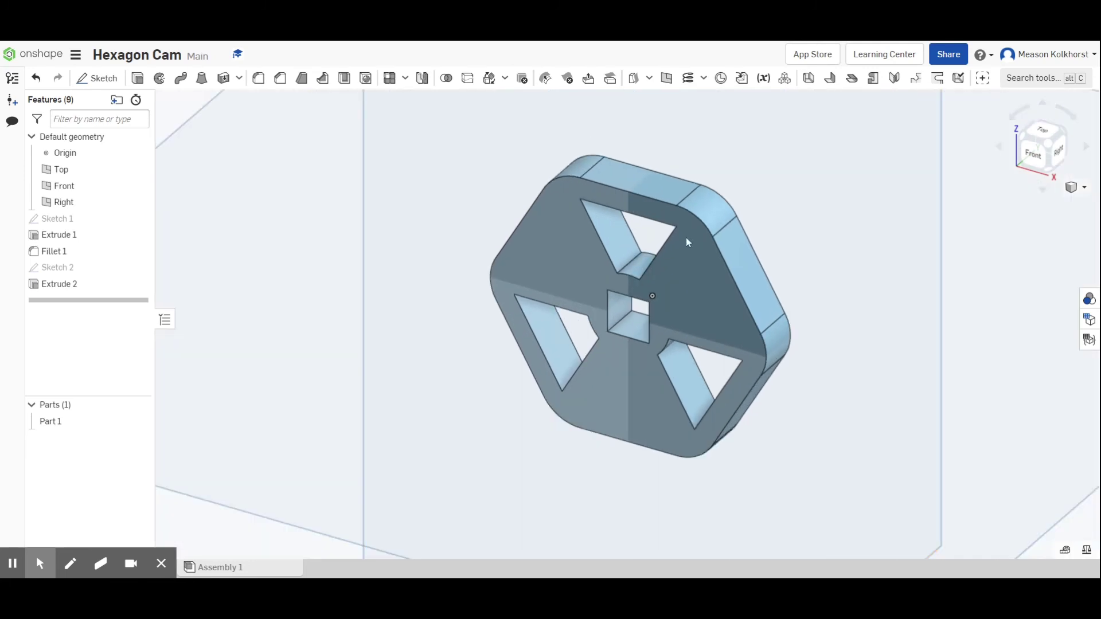
right_drag(748, 215, 780, 193)
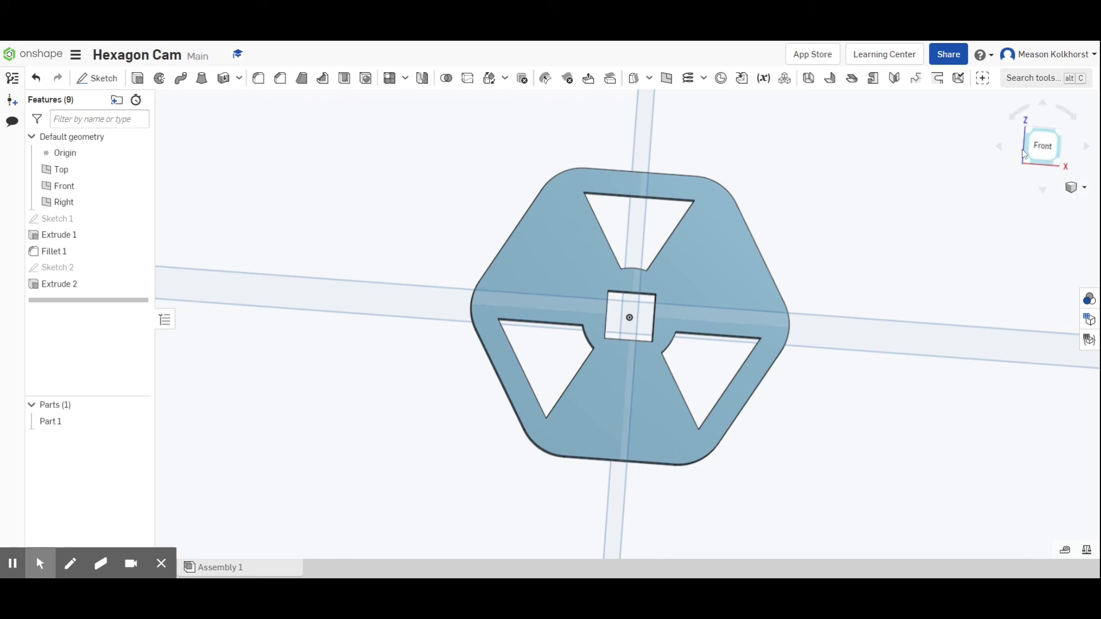
click(1041, 148)
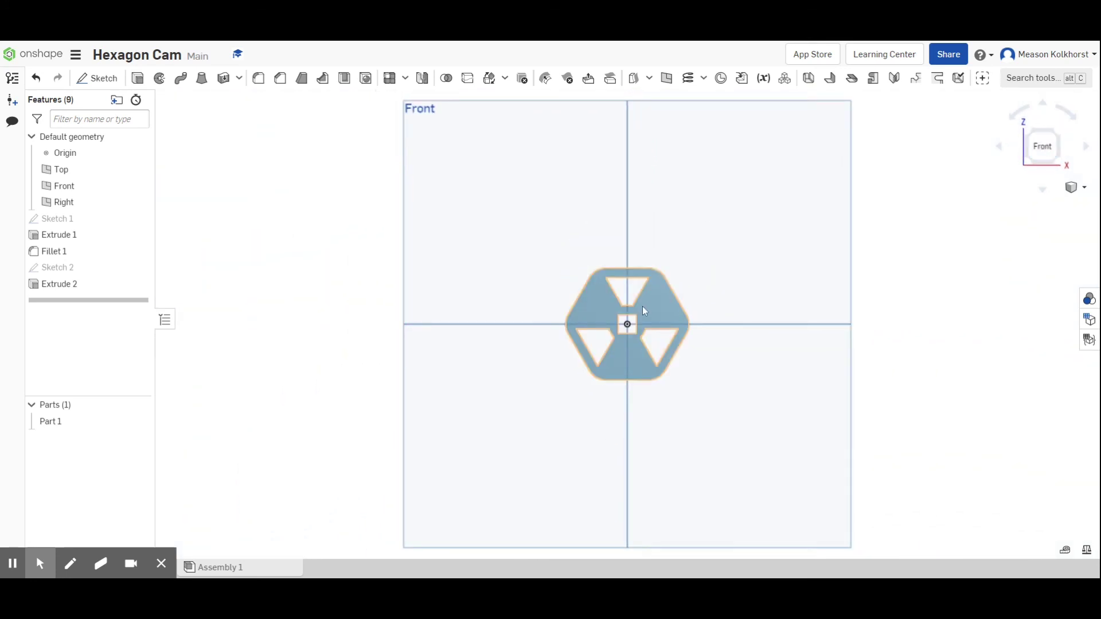
scroll(642, 306, up, 5)
scroll(642, 306, up, 2)
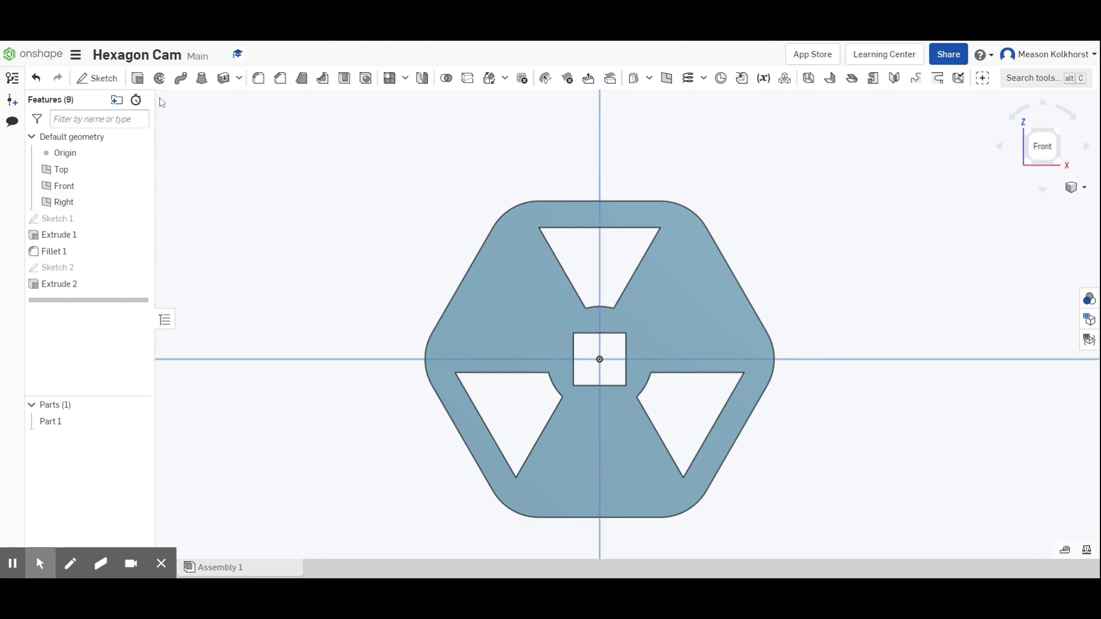
double_click(47, 269)
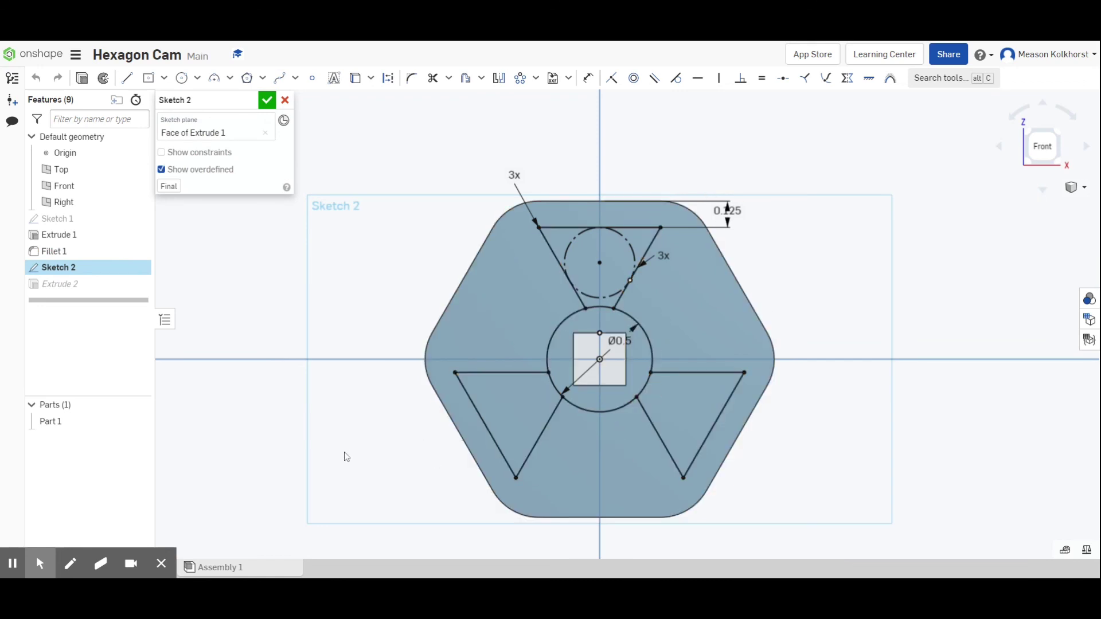
click(266, 100)
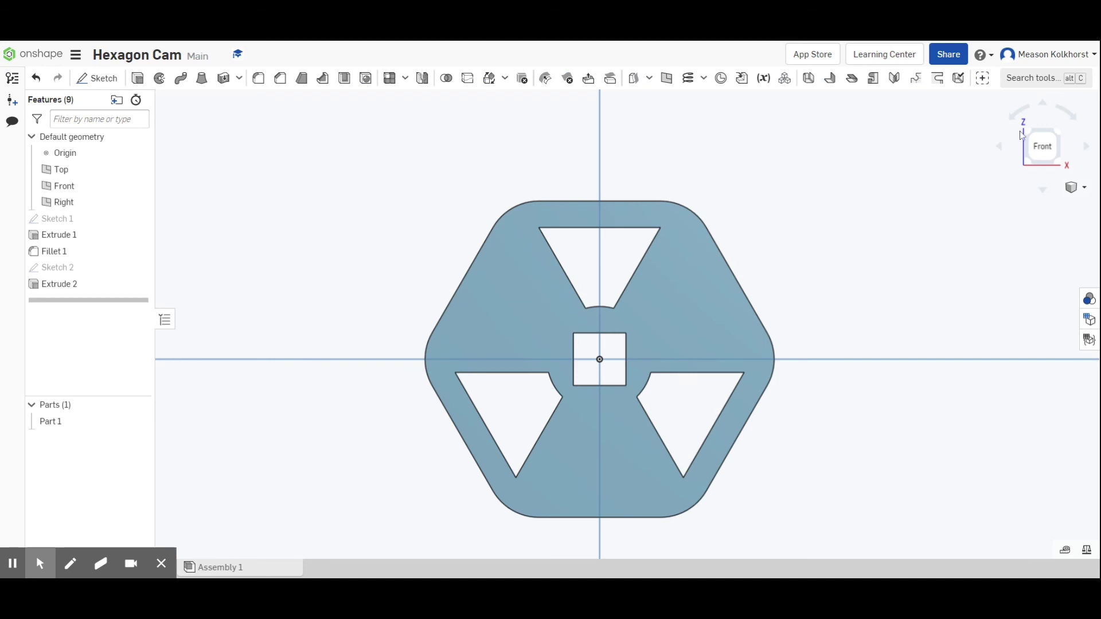
click(1060, 134)
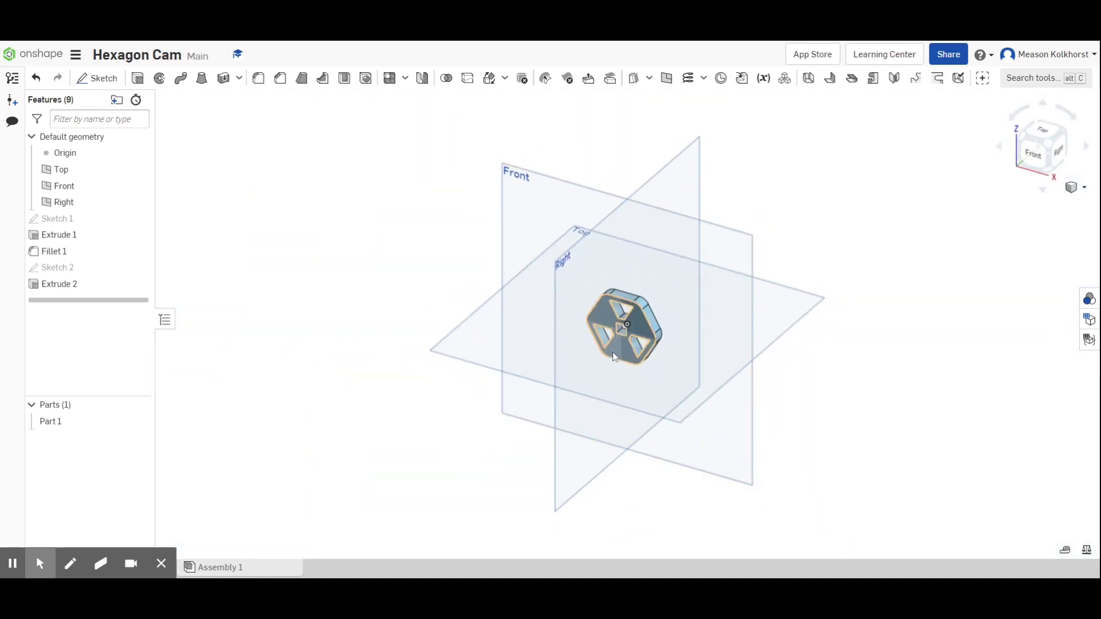
scroll(613, 353, down, 5)
scroll(663, 258, down, 5)
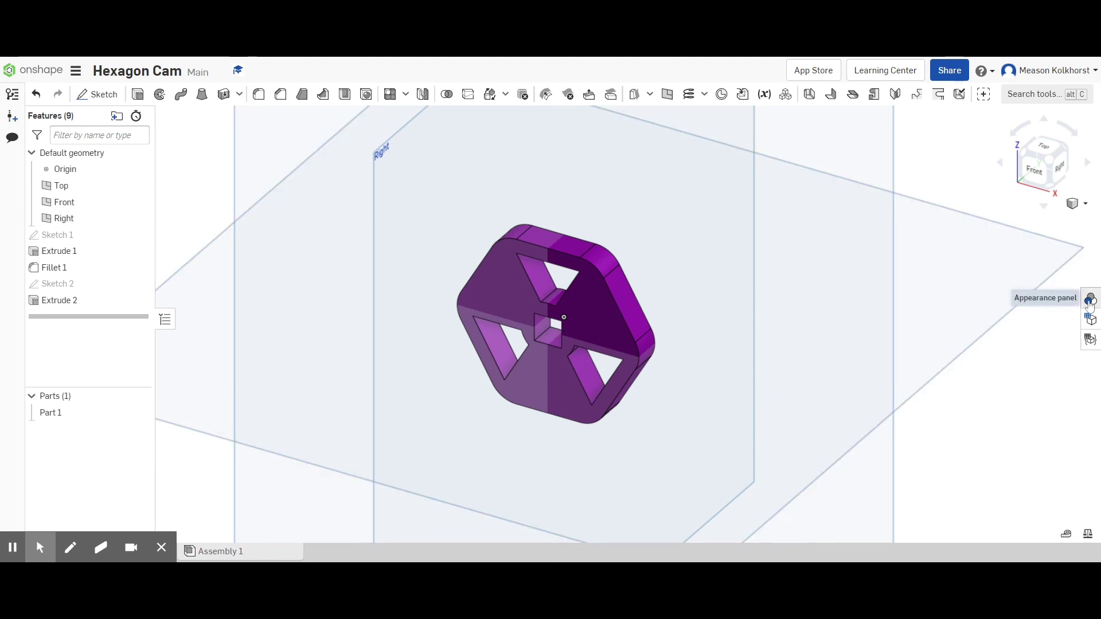
Step: Set the appearance of Part 1 to the dark purple palette colour 371B7A
click(1089, 300)
click(961, 144)
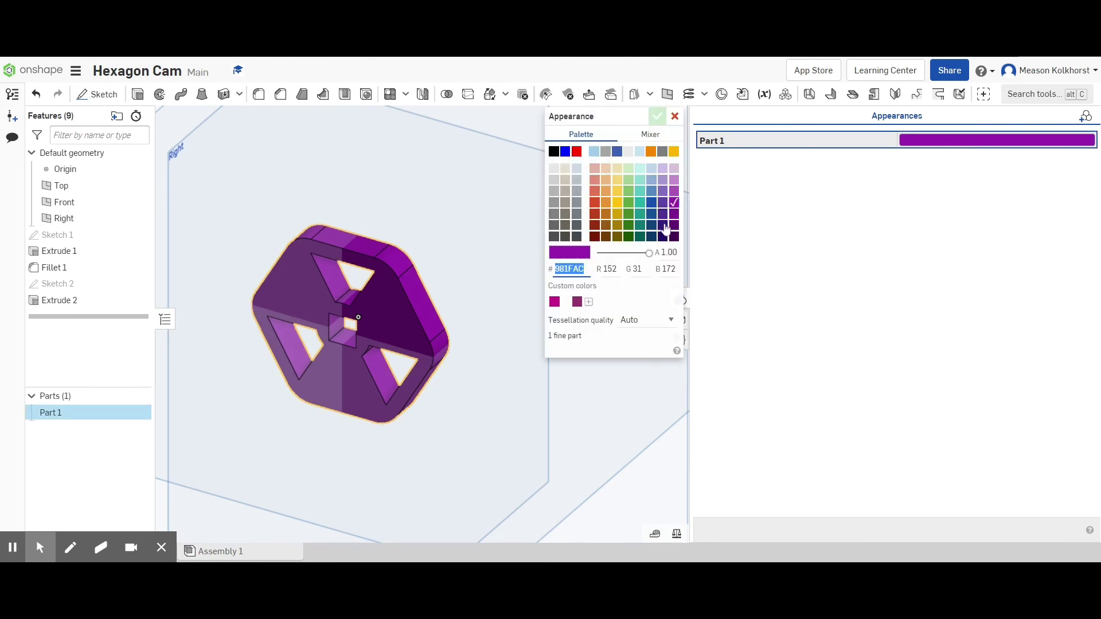
click(664, 217)
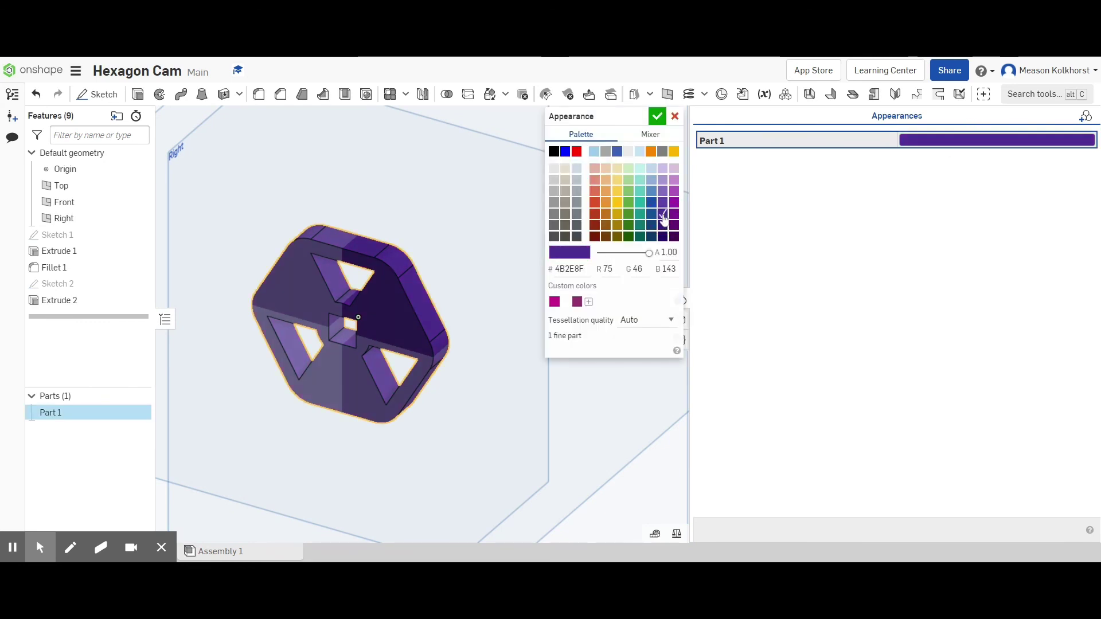
click(663, 225)
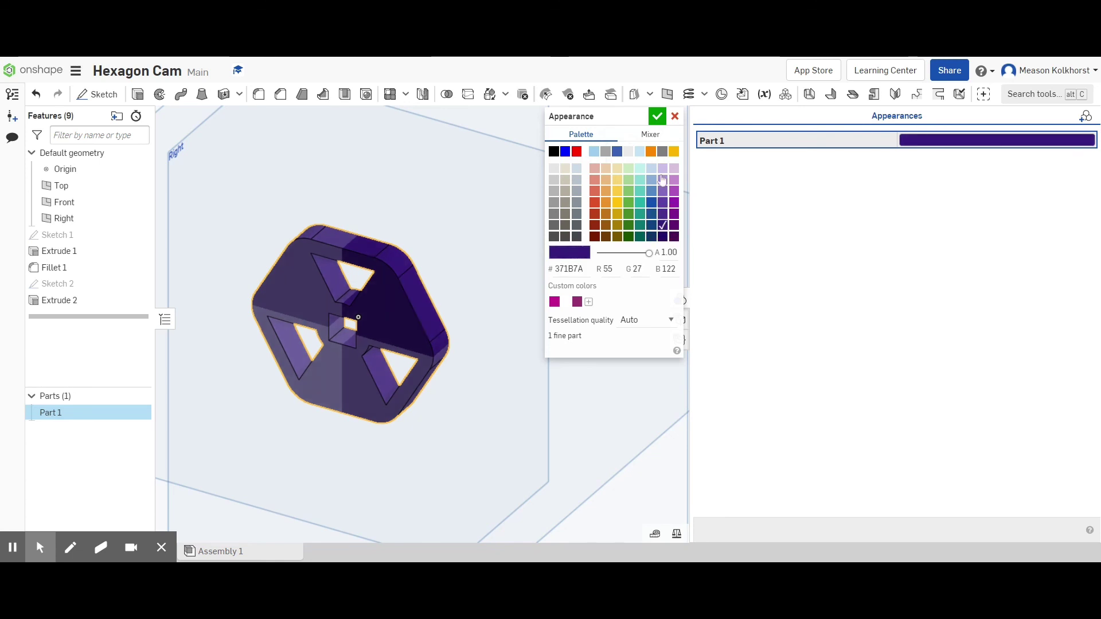
click(657, 116)
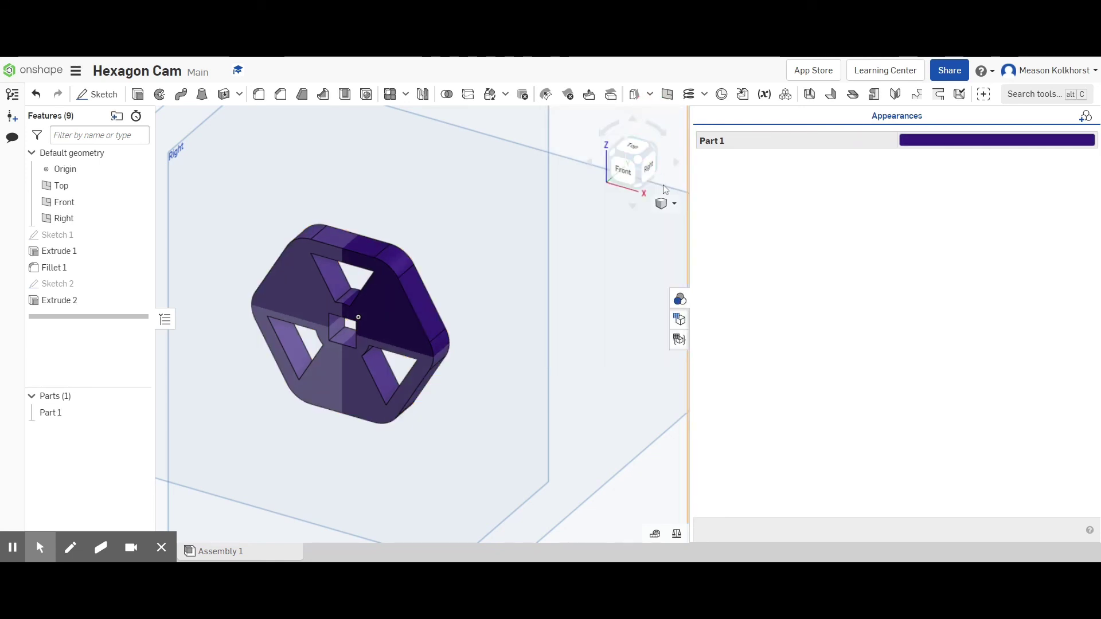
click(683, 295)
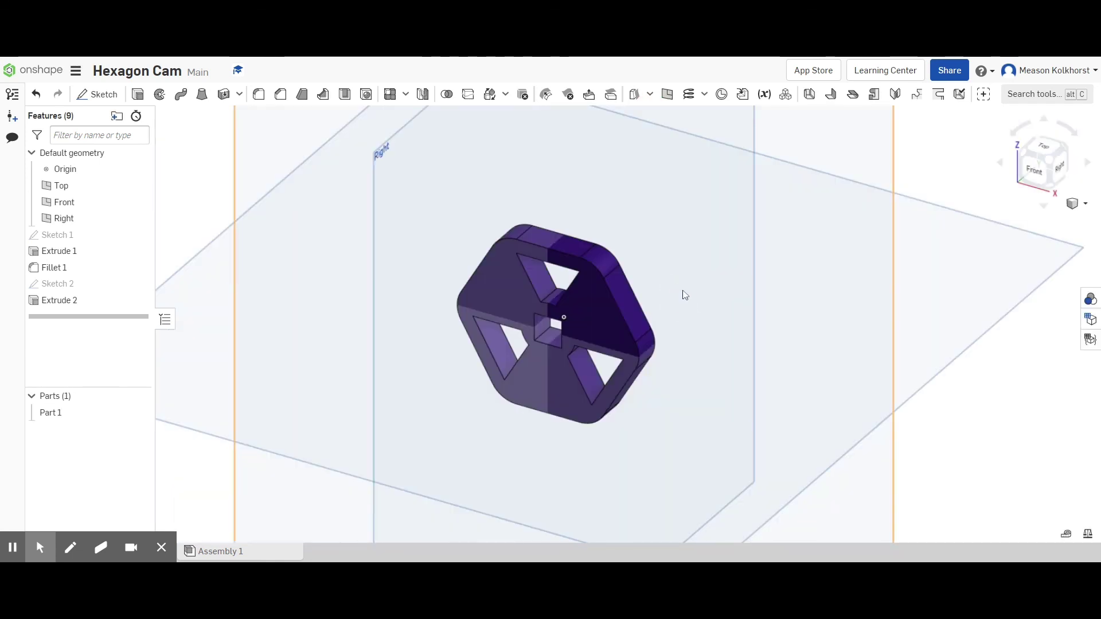
Step: Add a face appearance in bright purple 981FAC to the cutout faces of Extrude 2
click(1090, 299)
click(1090, 119)
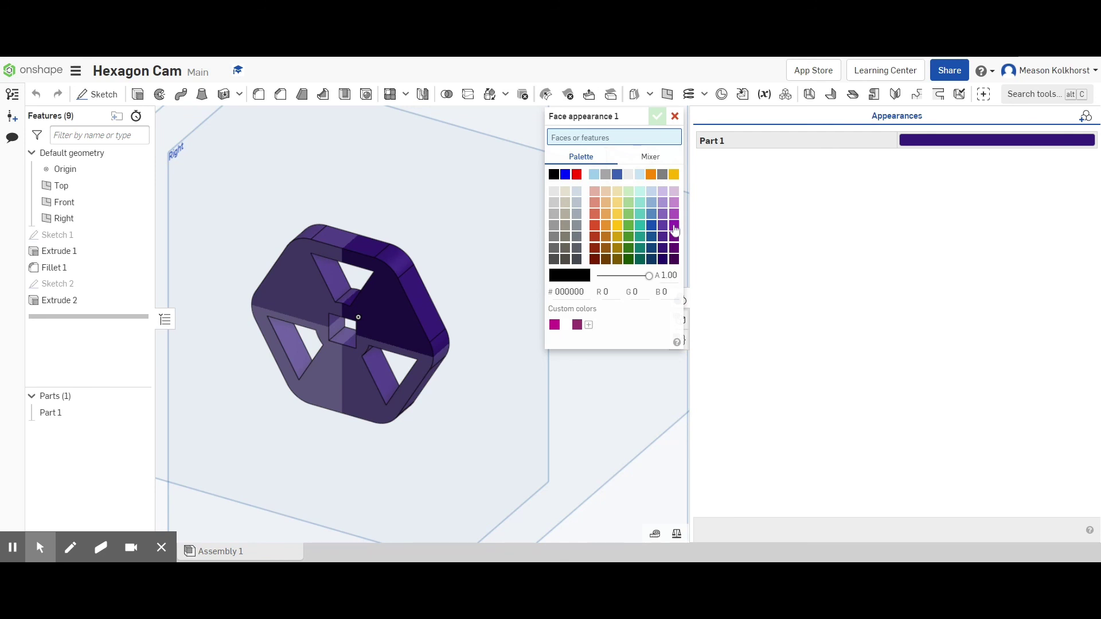
click(675, 225)
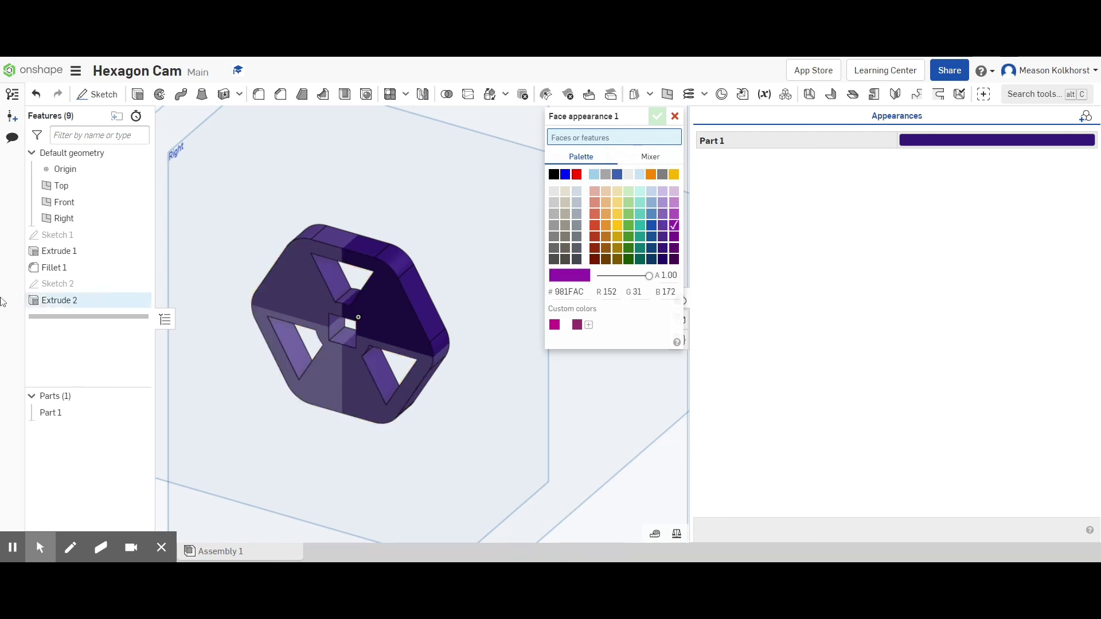
click(58, 304)
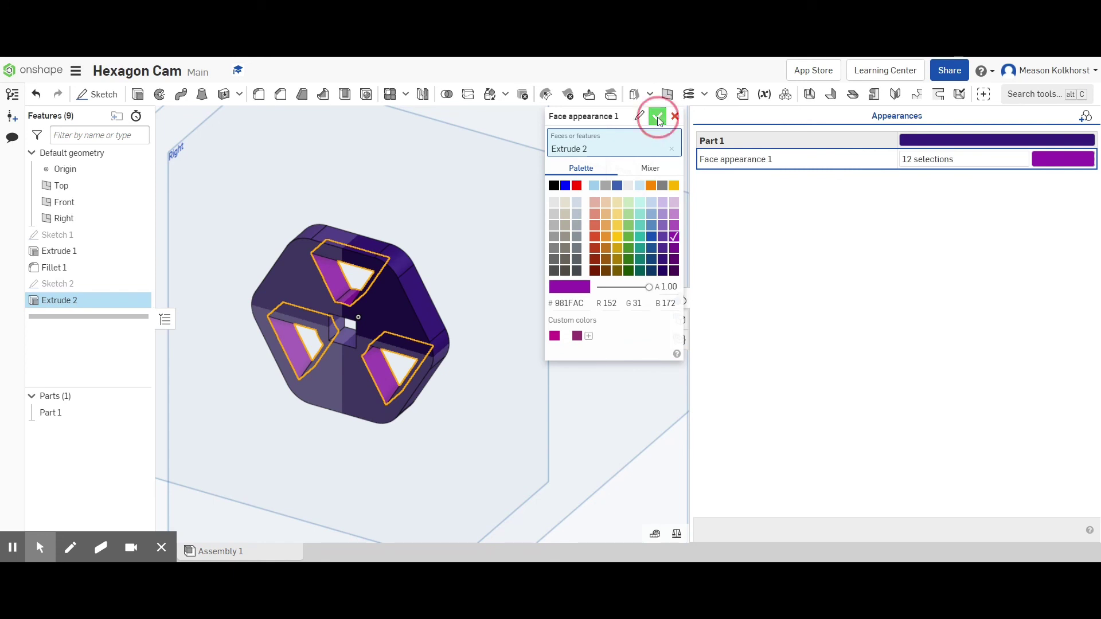
click(658, 116)
click(679, 300)
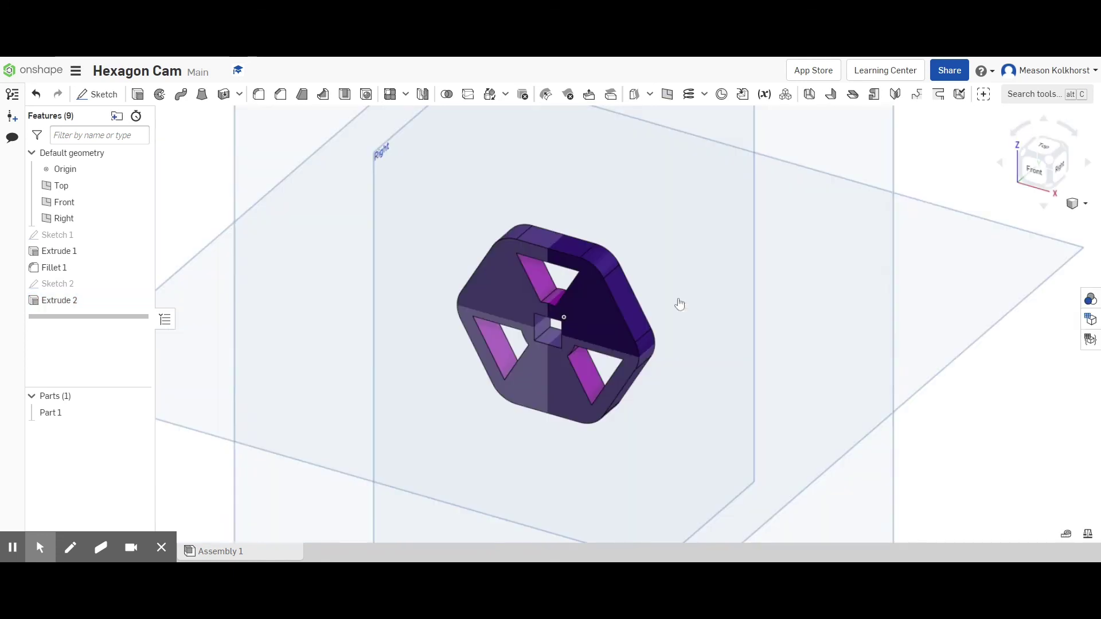